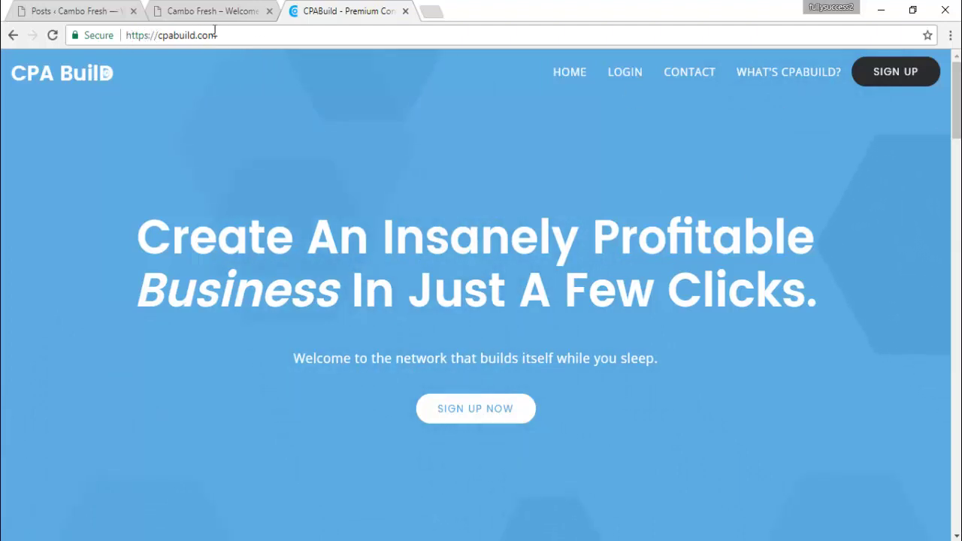
# Go to cpabuild.com from the address bar
pyautogui.click(168, 41)
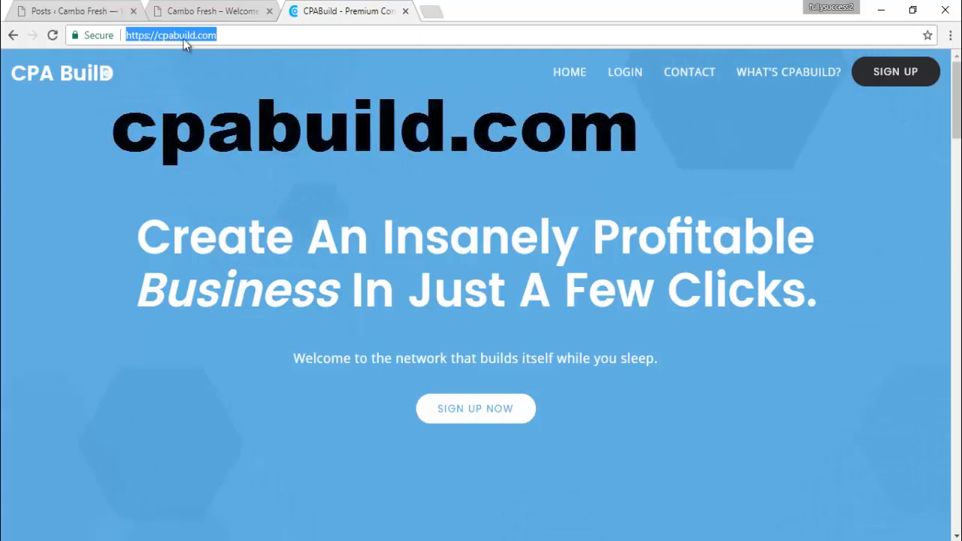
pyautogui.click(238, 36)
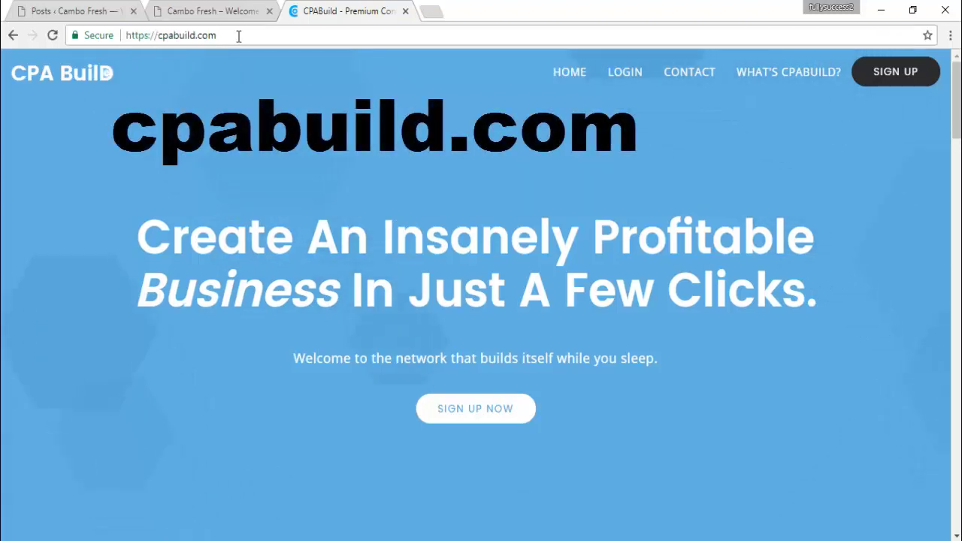
pyautogui.press('BackSpace')
pyautogui.press('BackSpace')
pyautogui.press('BackSpace')
pyautogui.press('BackSpace')
pyautogui.press('BackSpace')
pyautogui.press('BackSpace')
pyautogui.press('BackSpace')
pyautogui.press('BackSpace')
pyautogui.press('BackSpace')
pyautogui.press('BackSpace')
pyautogui.press('BackSpace')
pyautogui.press('BackSpace')
pyautogui.press('BackSpace')
pyautogui.press('BackSpace')
pyautogui.press('BackSpace')
pyautogui.press('BackSpace')
pyautogui.press('BackSpace')
pyautogui.press('BackSpace')
pyautogui.press('BackSpace')
pyautogui.press('BackSpace')
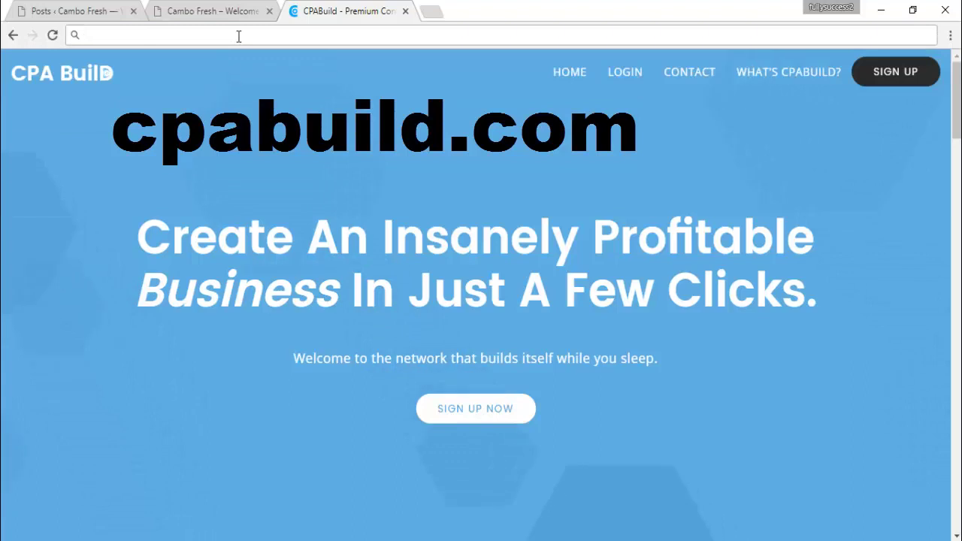
pyautogui.write('cb')
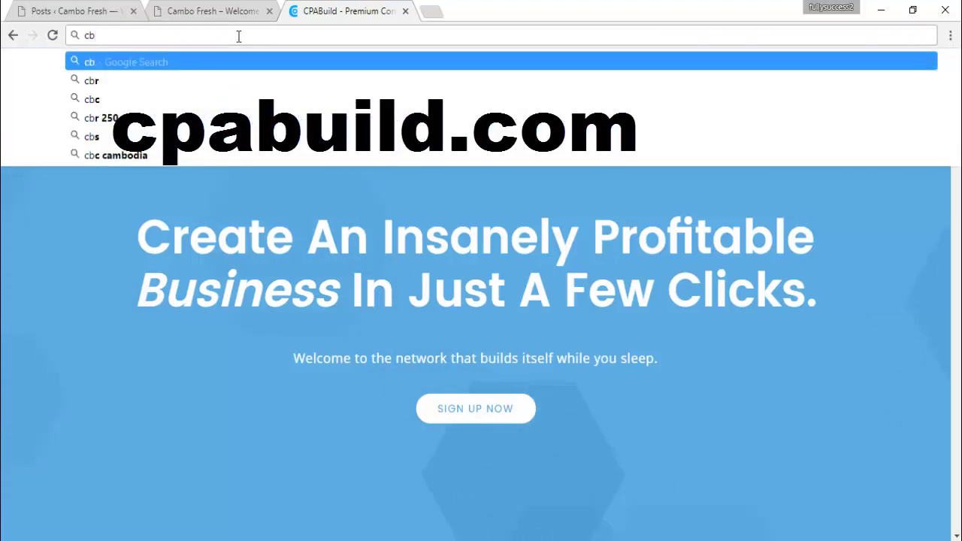
pyautogui.press('BackSpace')
pyautogui.write('pabuil')
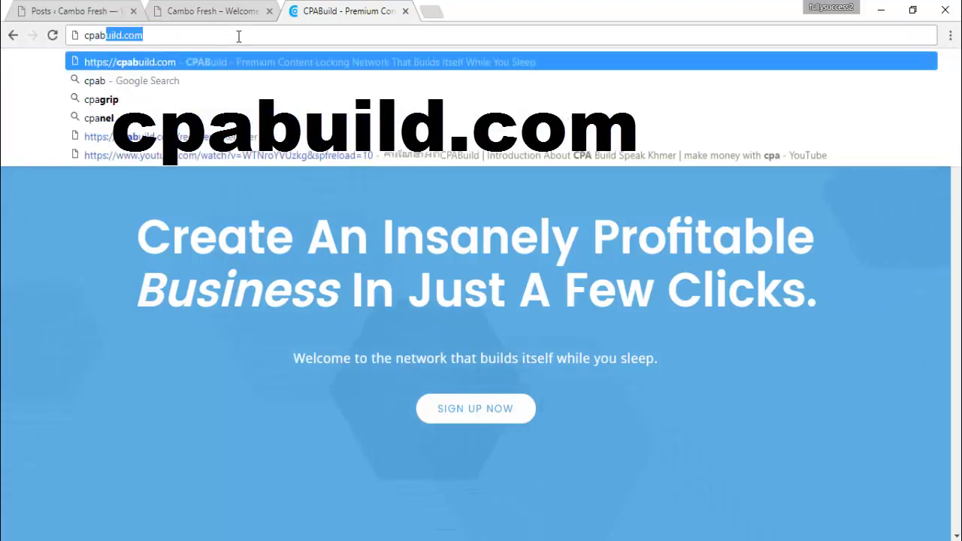
pyautogui.write('d.com')
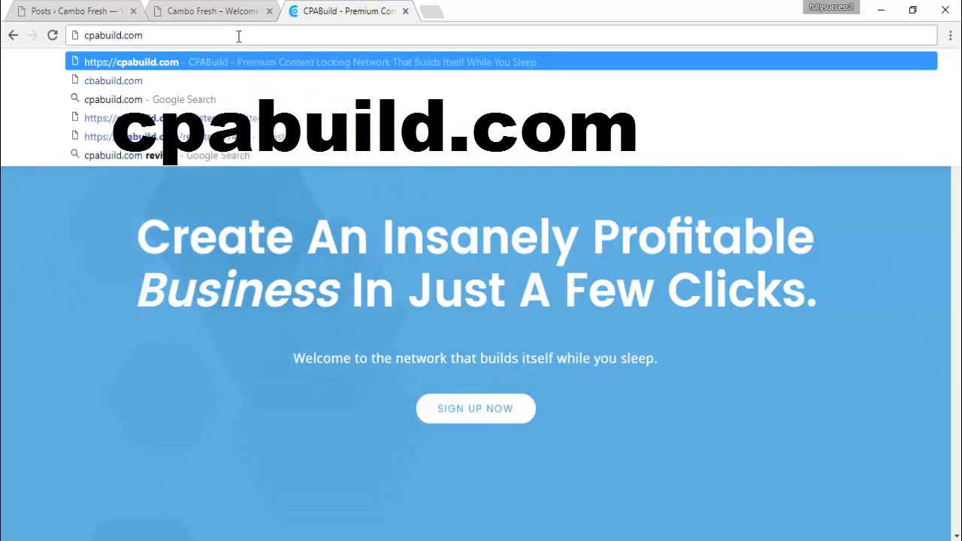
pyautogui.press('Return')
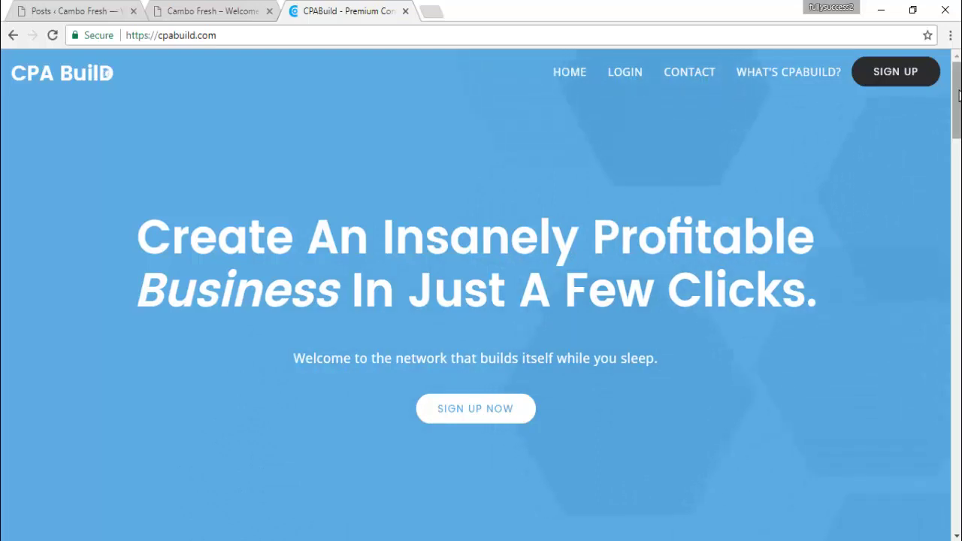
# Scroll the CPABuild home page and choose SIGN UP NOW
pyautogui.scroll(-2, 958, 94)
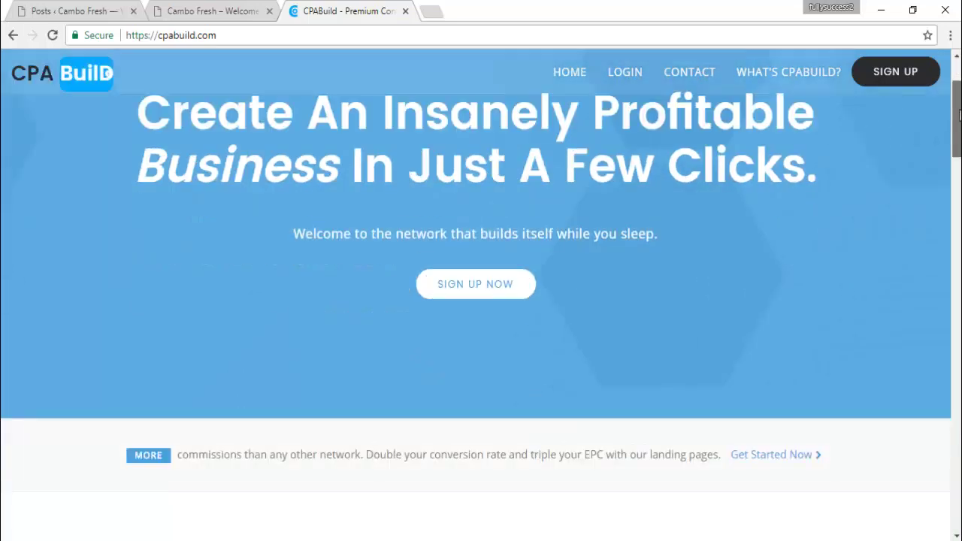
pyautogui.scroll(1, 958, 94)
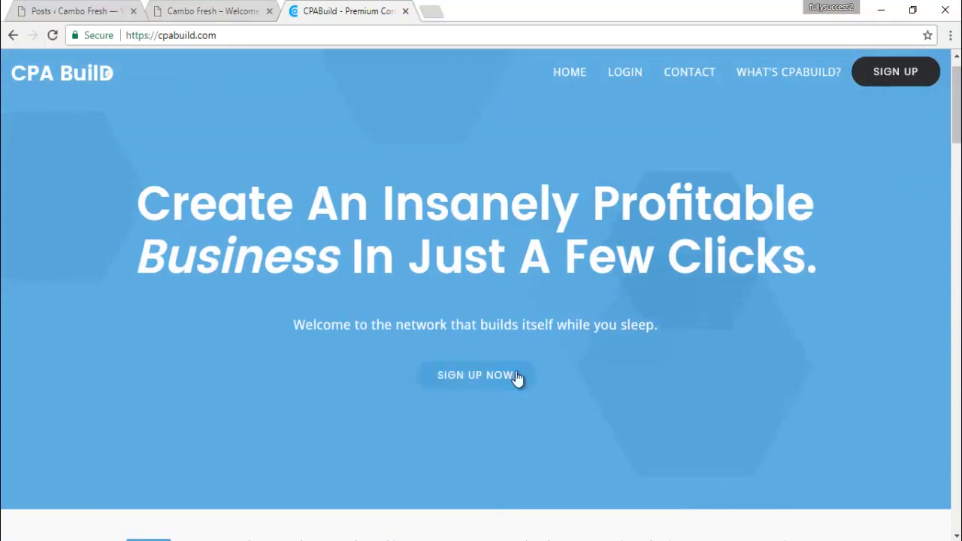
pyautogui.click(478, 385)
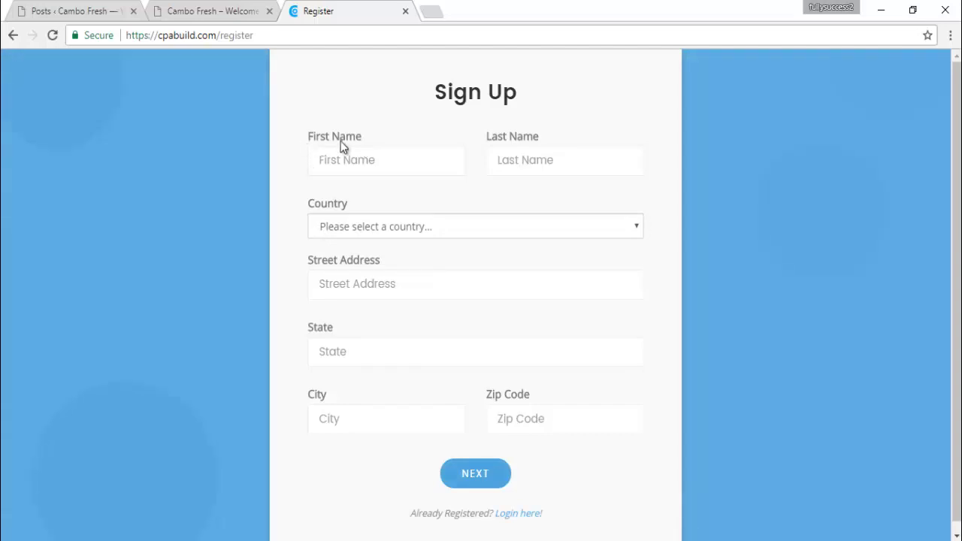
# Close the stray blank tab and enter the first and last name on the form
pyautogui.click(335, 166)
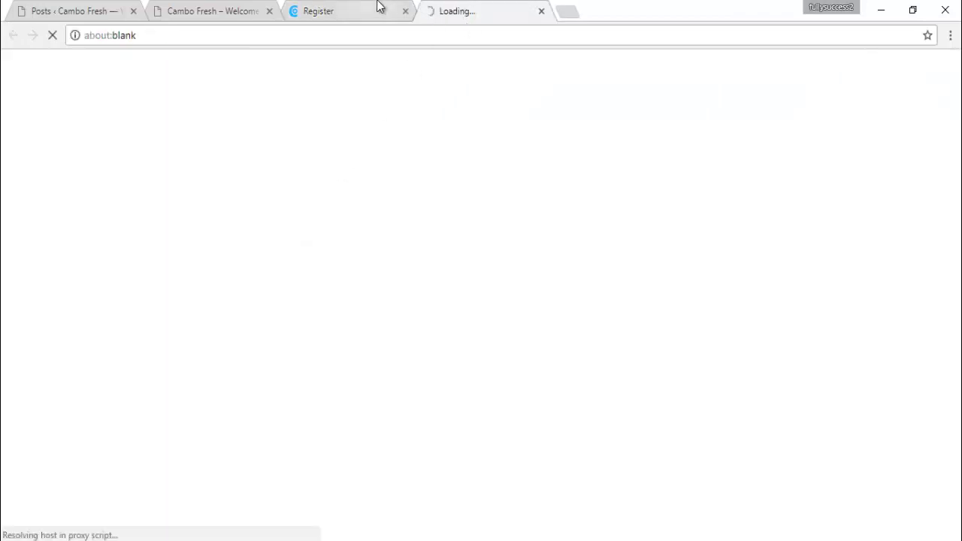
pyautogui.click(378, 7)
pyautogui.click(541, 12)
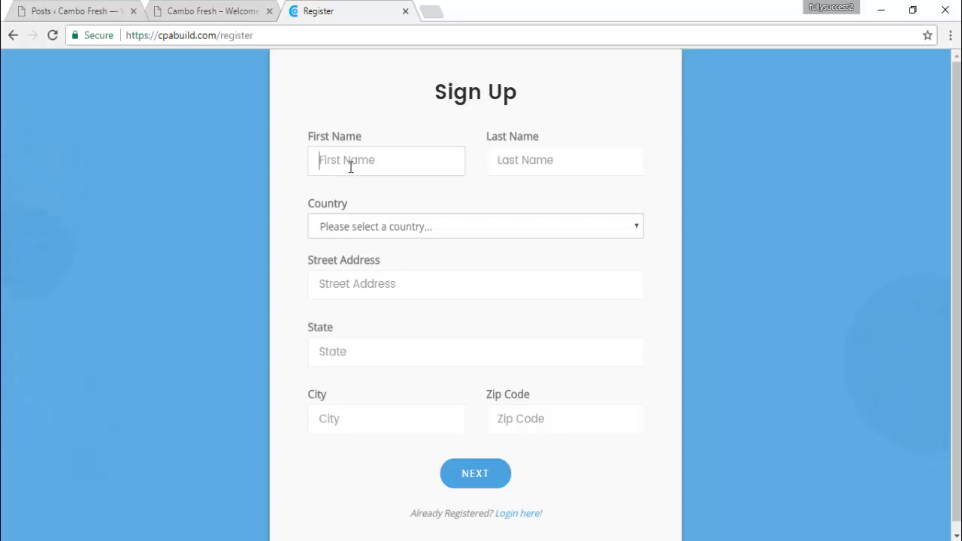
pyautogui.press('Tab')
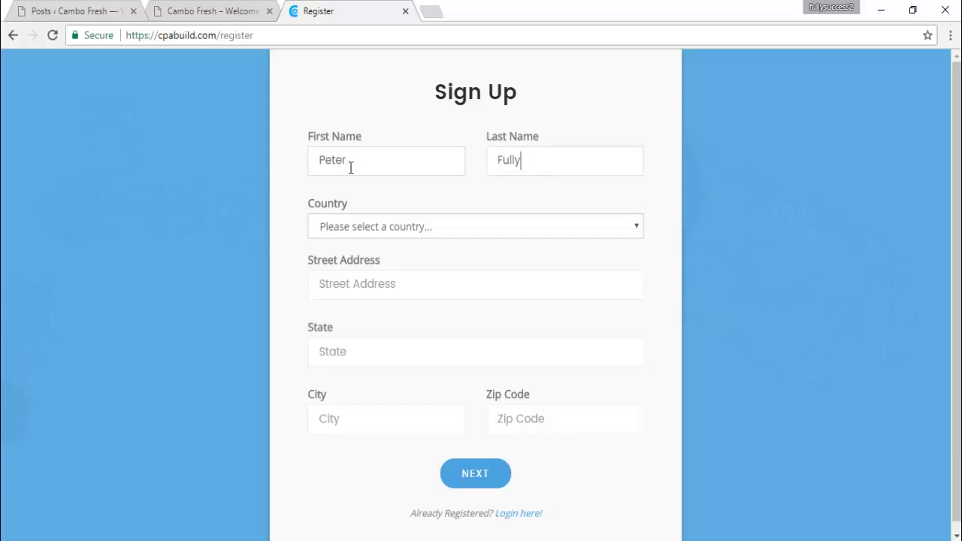
# Pick Cambodia from the Country dropdown
pyautogui.click(377, 233)
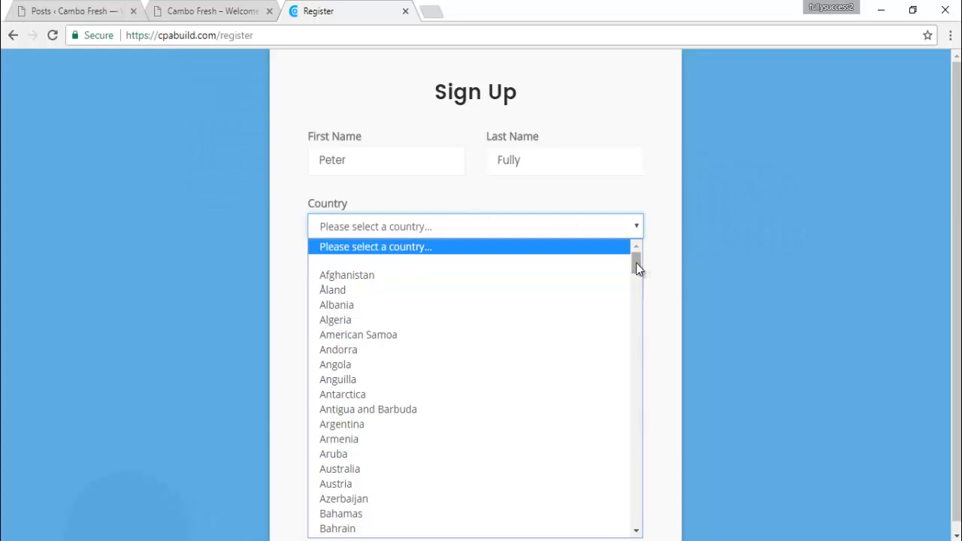
pyautogui.moveTo(635, 263); pyautogui.dragTo(641, 315)
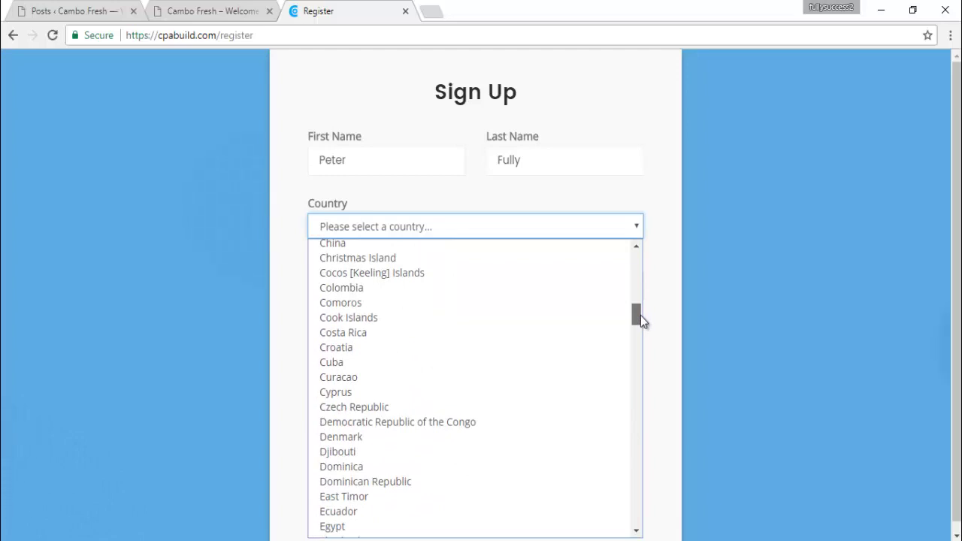
pyautogui.moveTo(641, 316); pyautogui.dragTo(640, 306)
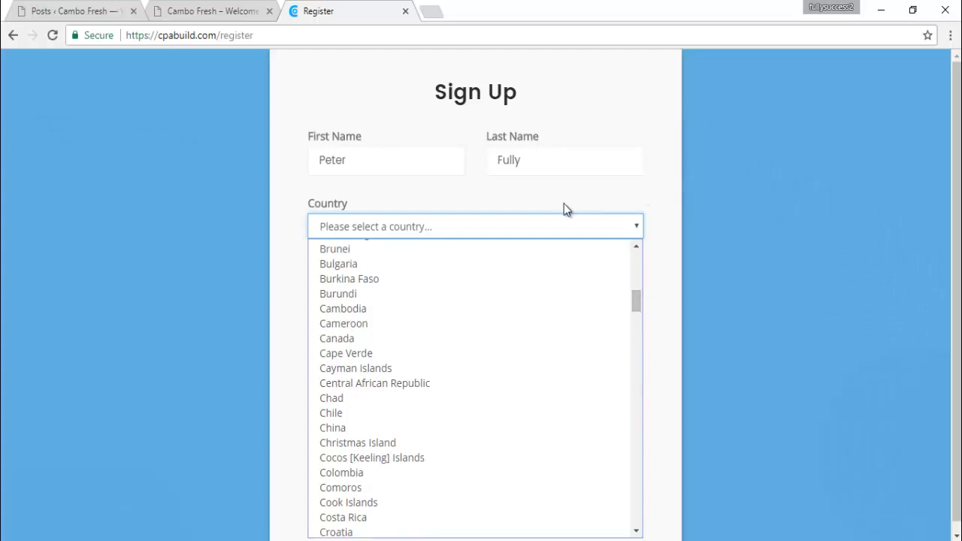
pyautogui.scroll(1, 323, 280)
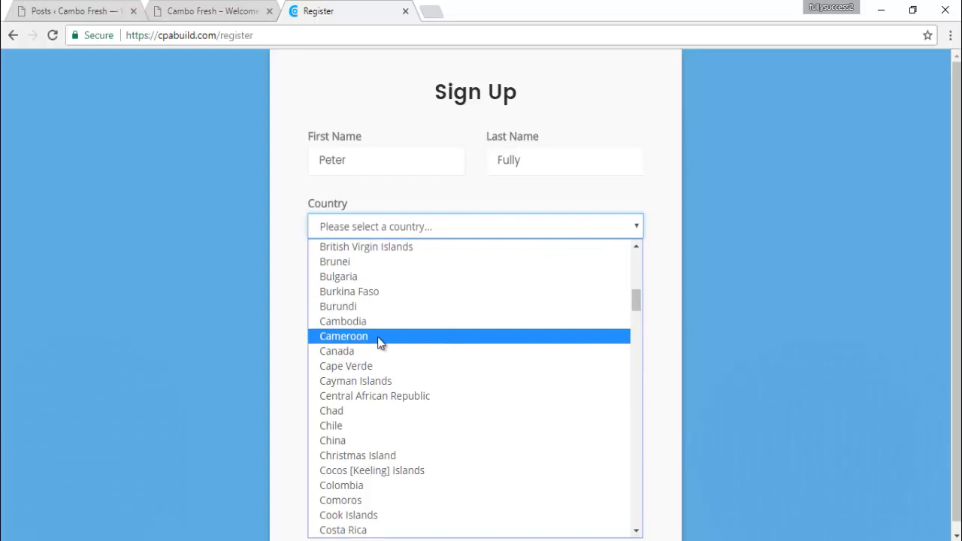
pyautogui.click(353, 323)
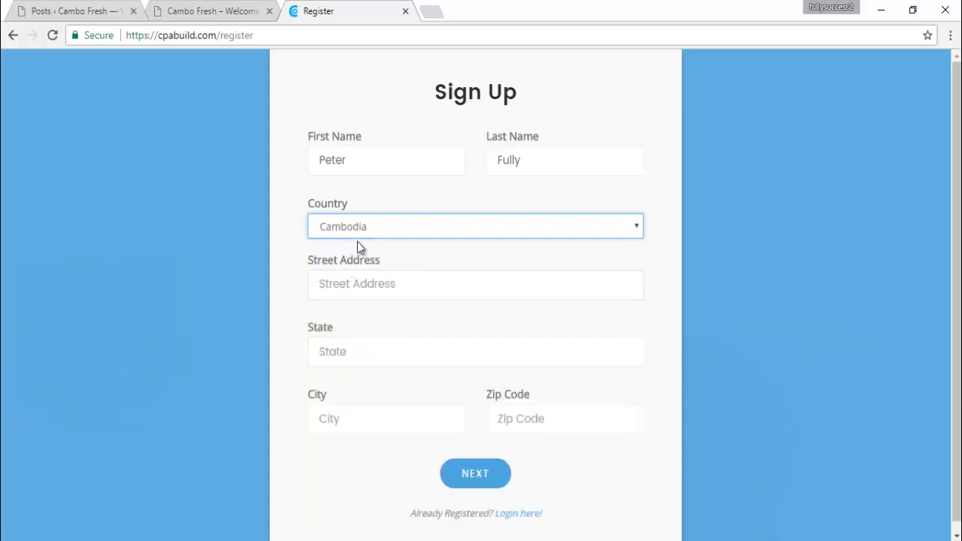
# Fill in the Street Address, State, City and Zip Code fields
pyautogui.click(338, 285)
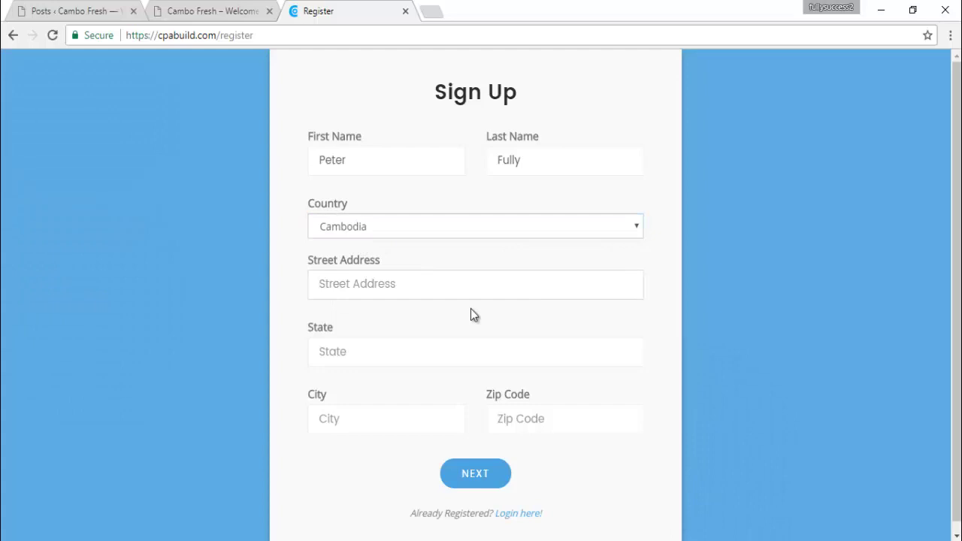
pyautogui.write('st')
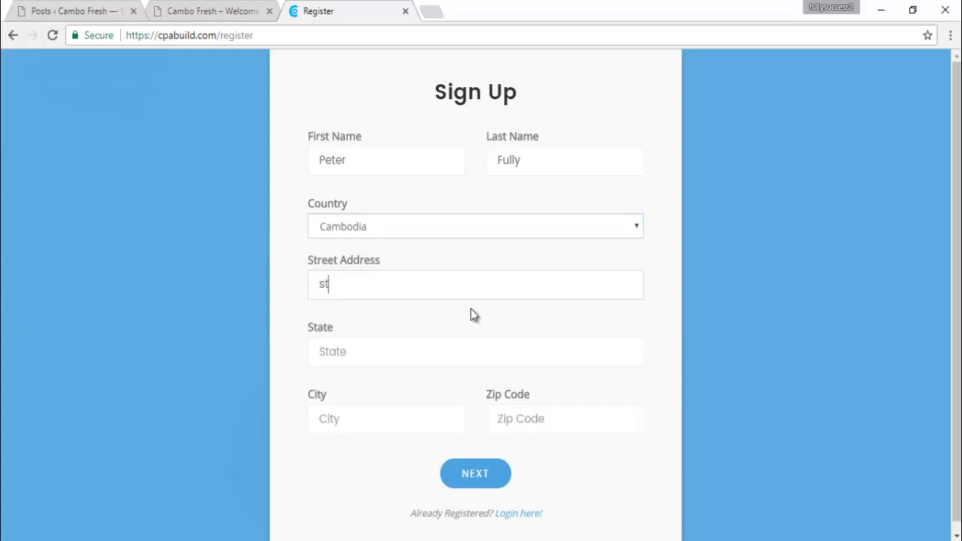
pyautogui.write('reet 2011')
pyautogui.click(352, 353)
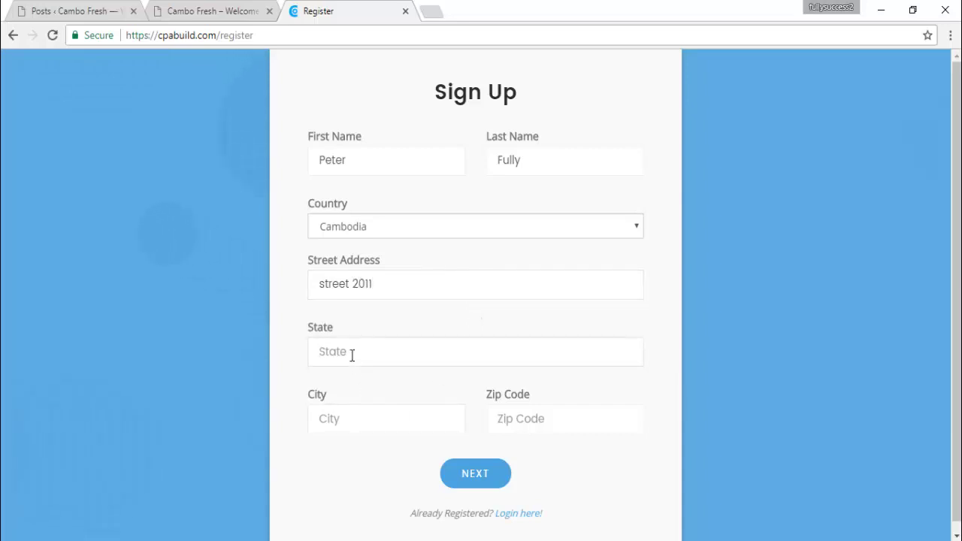
pyautogui.write('Phnom Penh')
pyautogui.click(328, 418)
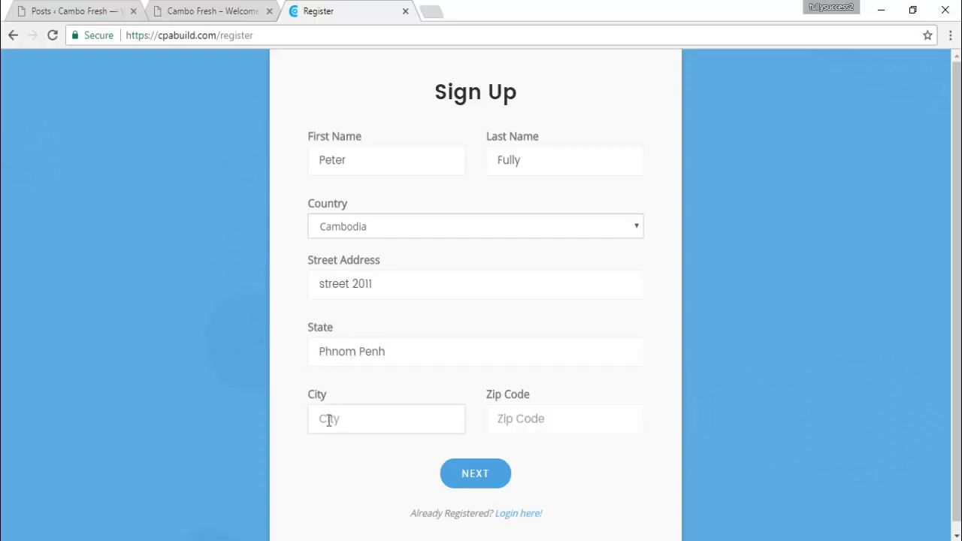
pyautogui.write('Phne')
pyautogui.write('m Penh')
pyautogui.click(526, 419)
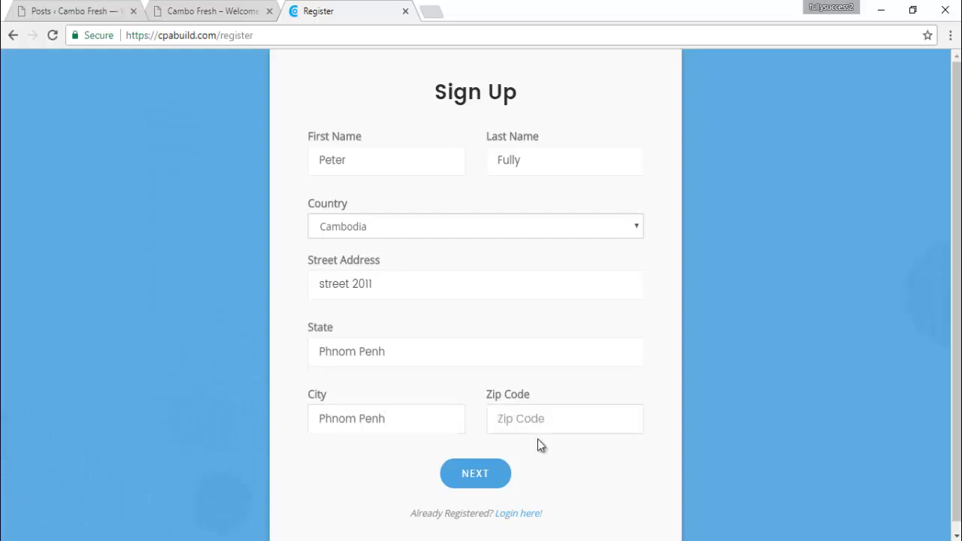
pyautogui.write('855')
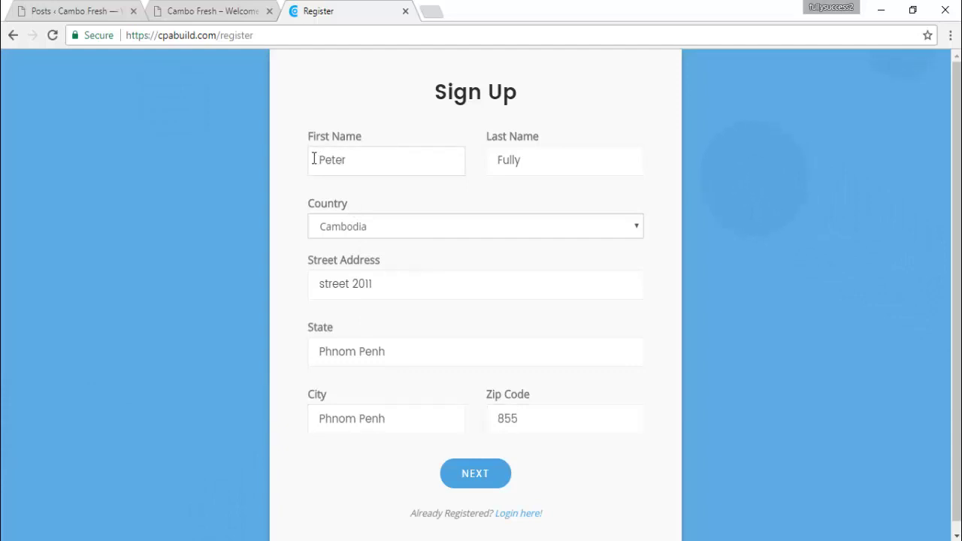
# Review the entered name and address values, then submit with NEXT
pyautogui.moveTo(313, 159); pyautogui.dragTo(354, 160)
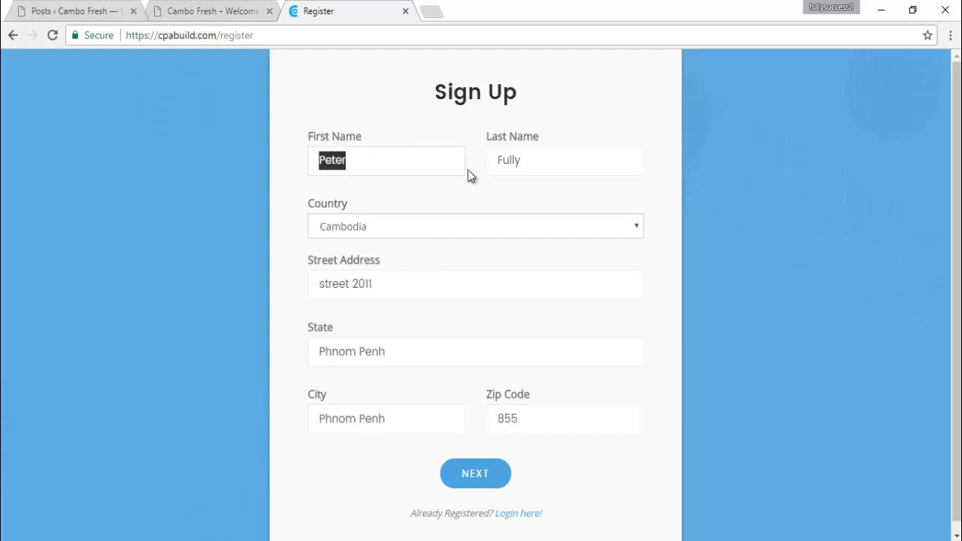
pyautogui.doubleClick(526, 159)
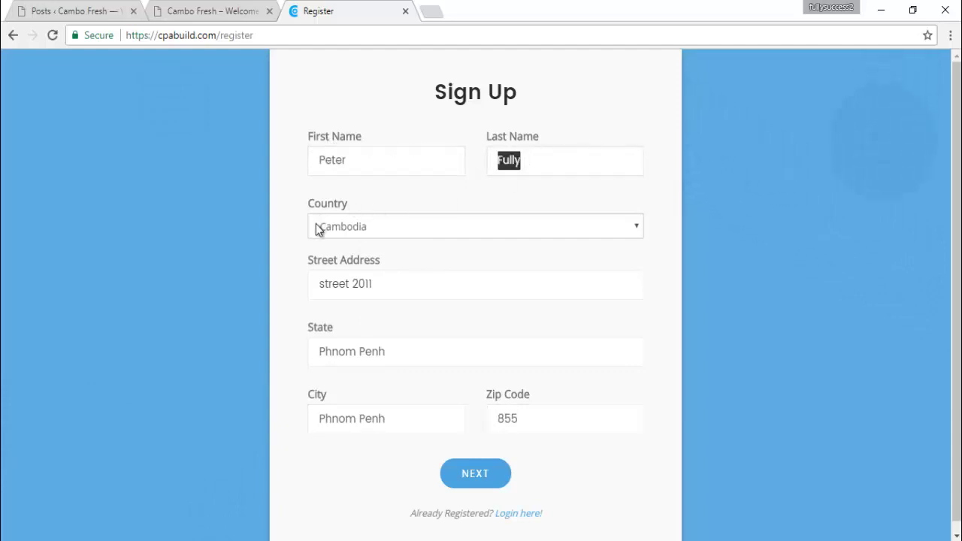
pyautogui.tripleClick(334, 290)
pyautogui.moveTo(315, 352)
pyautogui.mouseDown()
pyautogui.moveTo(394, 353)
pyautogui.moveTo(302, 353)
pyautogui.mouseUp()
pyautogui.click(394, 354)
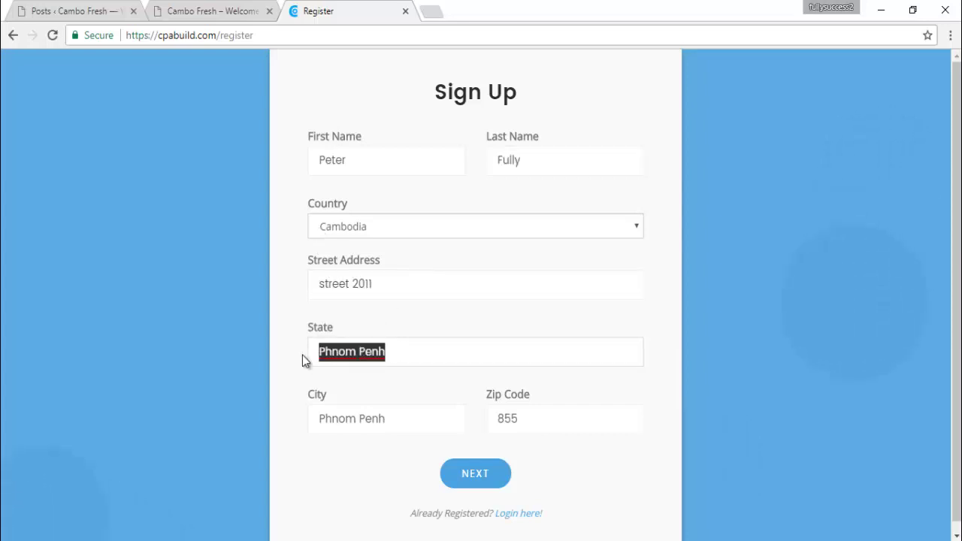
pyautogui.click(498, 418)
pyautogui.doubleClick(529, 424)
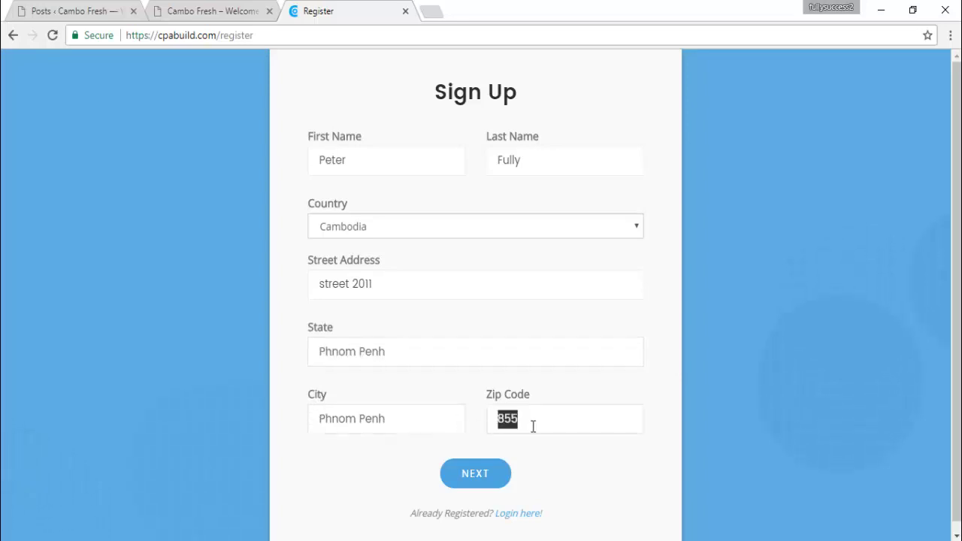
pyautogui.click(466, 479)
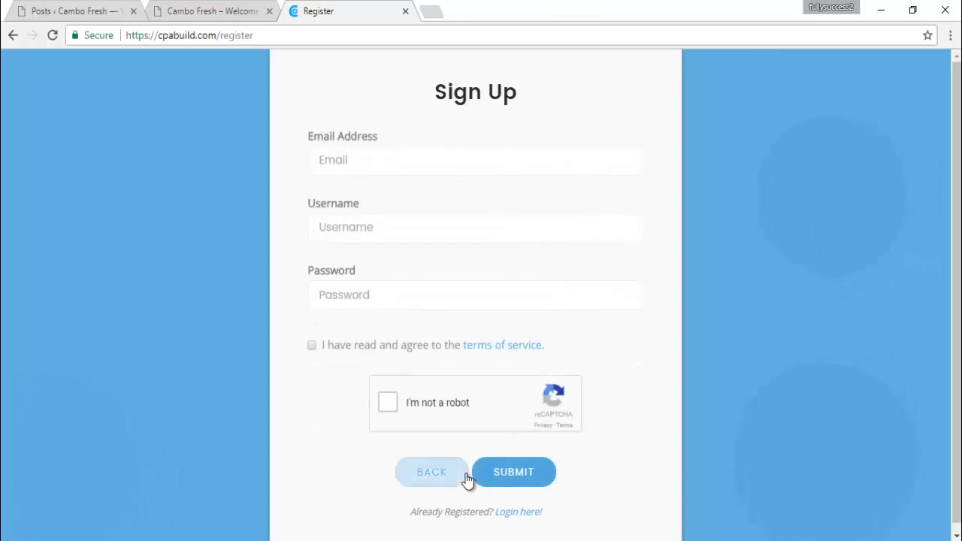
# Fill the Email Address field from the saved autofill suggestion
pyautogui.click(360, 166)
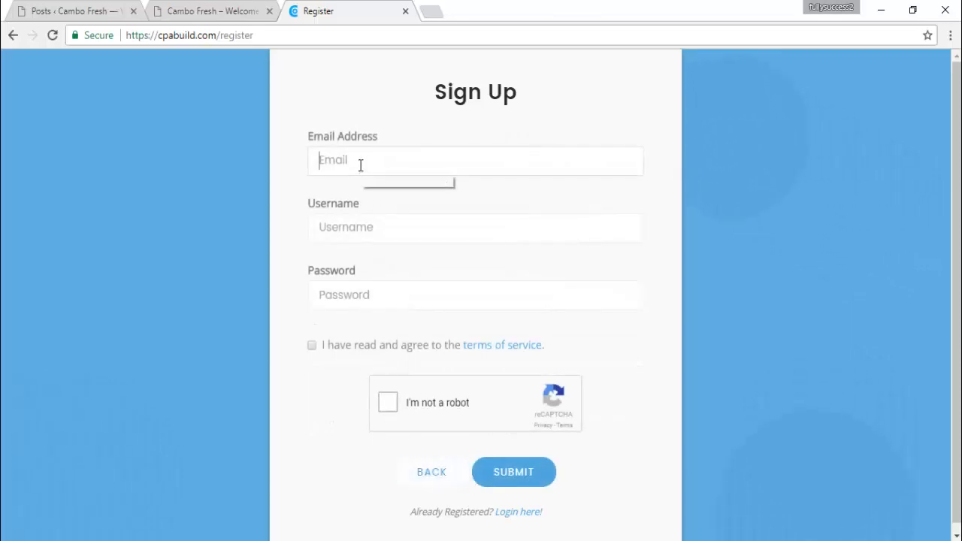
pyautogui.write('f')
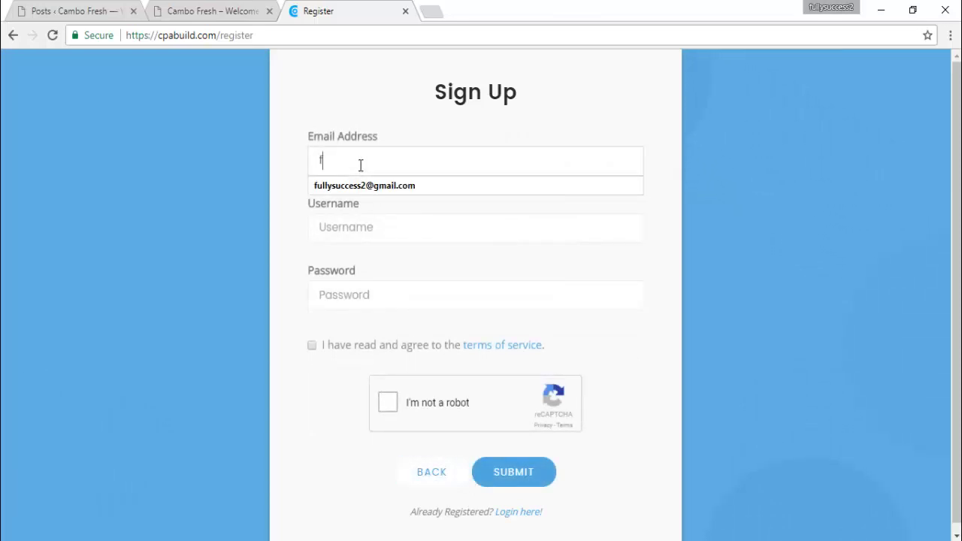
pyautogui.click(360, 185)
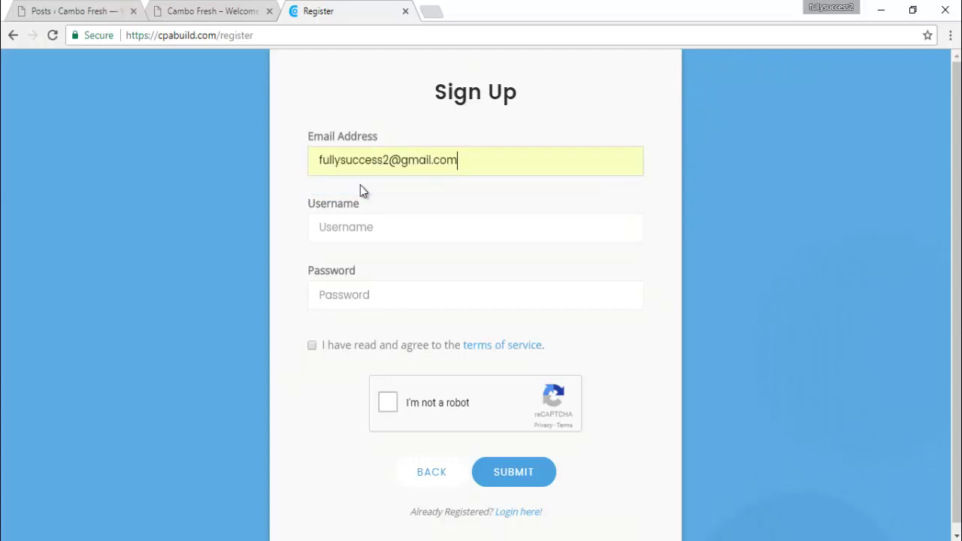
# Enter a username, then edit it down to a shortened version
pyautogui.click(358, 232)
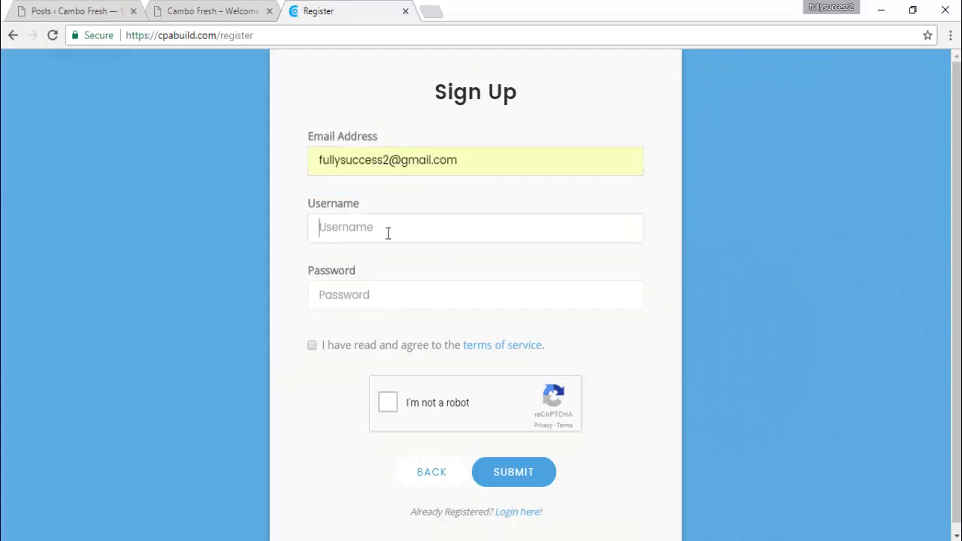
pyautogui.write('Pe')
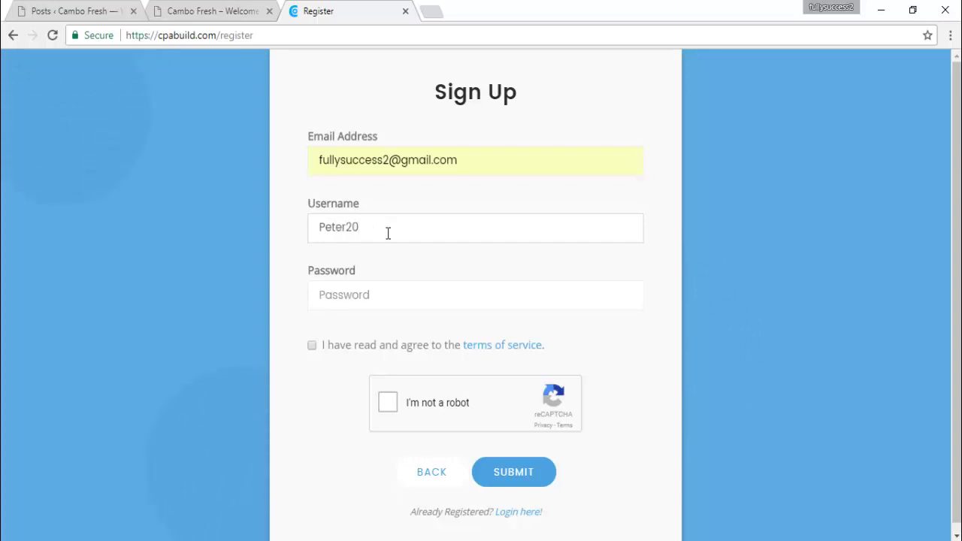
pyautogui.write('ter2')
pyautogui.press('BackSpace')
pyautogui.press('BackSpace')
pyautogui.press('BackSpace')
pyautogui.press('BackSpace')
pyautogui.press('BackSpace')
pyautogui.press('BackSpace')
pyautogui.write('CP')
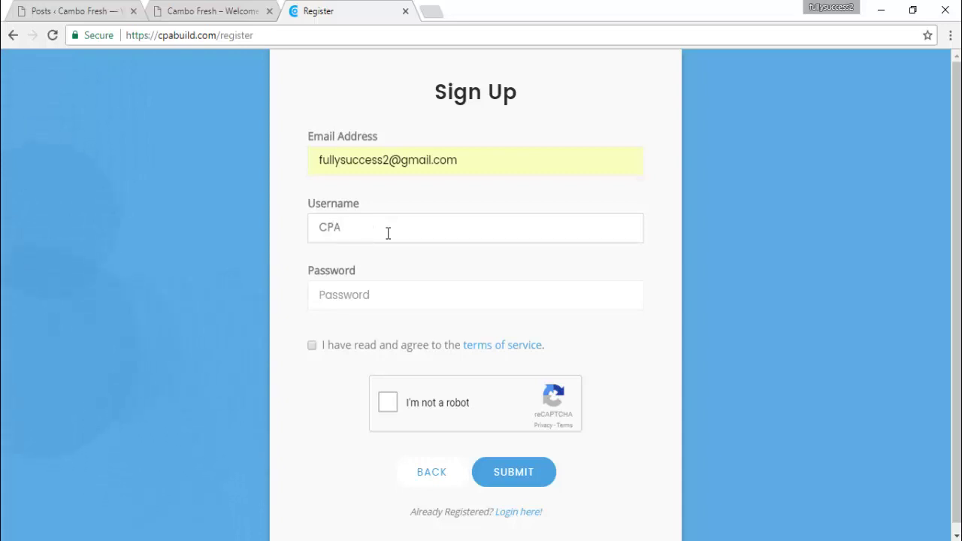
pyautogui.write('A')
pyautogui.press('BackSpace')
pyautogui.press('BackSpace')
pyautogui.press('BackSpace')
pyautogui.write('Peter')
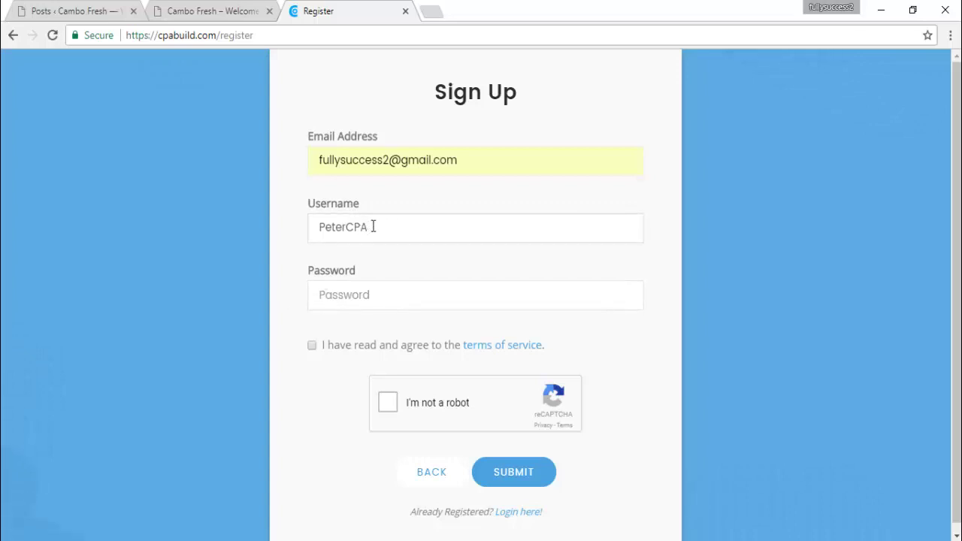
pyautogui.moveTo(373, 226); pyautogui.dragTo(300, 227)
pyautogui.click(390, 227)
pyautogui.write('2017')
pyautogui.moveTo(346, 227); pyautogui.dragTo(273, 235)
pyautogui.press('BackSpace')
pyautogui.click(340, 226)
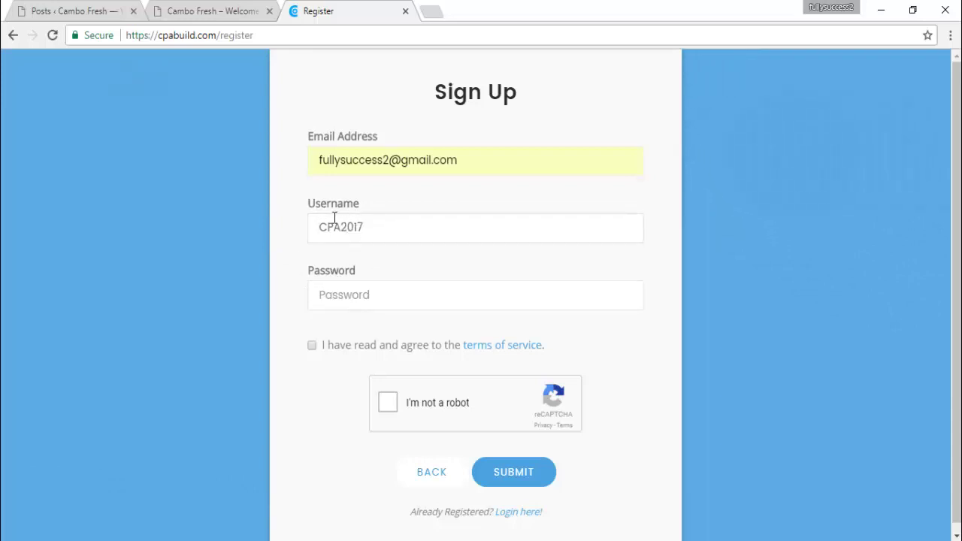
pyautogui.click(340, 297)
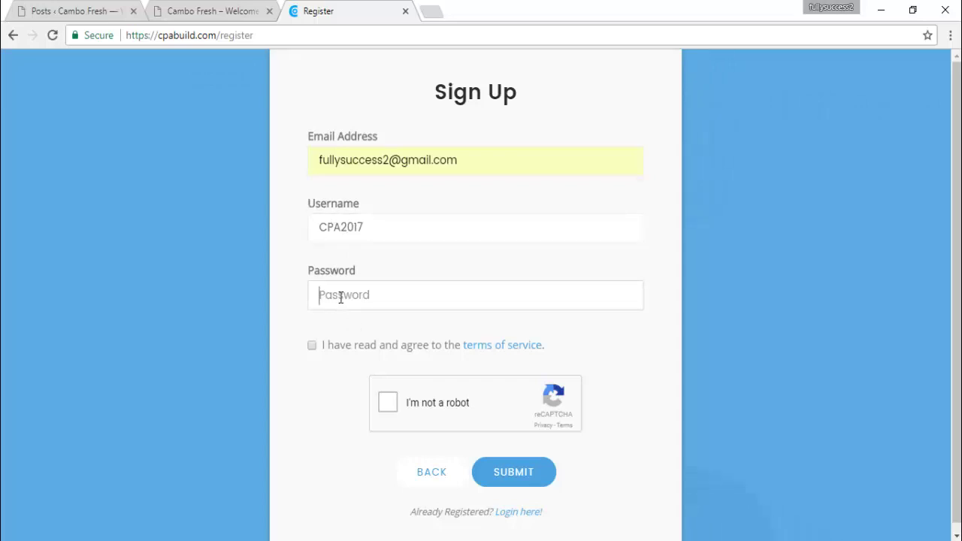
# Enter the account password, accept the terms of service, and start the reCAPTCHA check
pyautogui.write('•••••••')
pyautogui.click(312, 347)
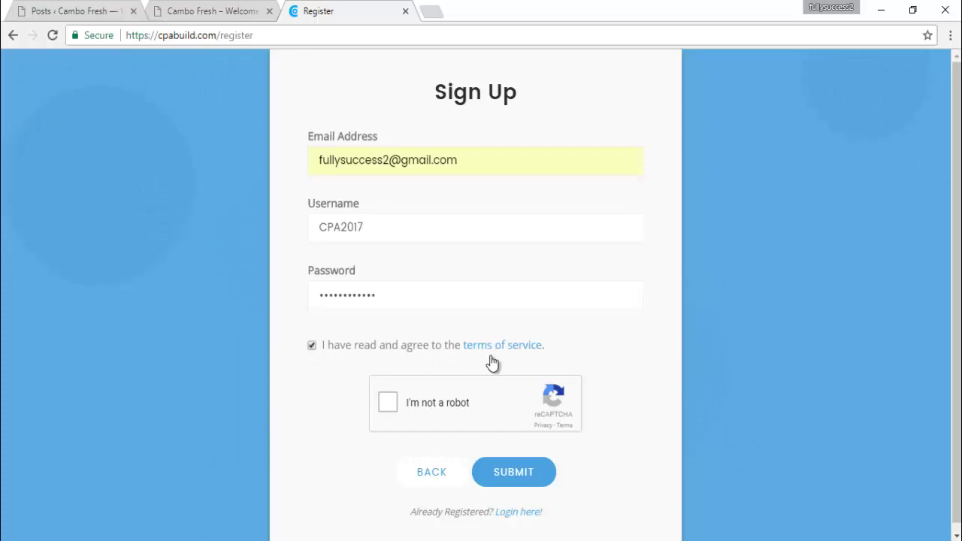
pyautogui.click(388, 405)
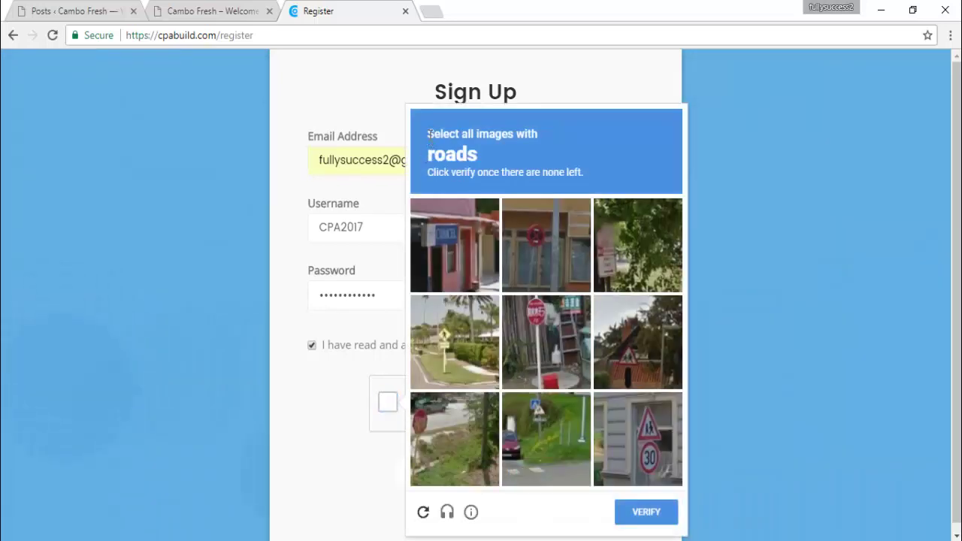
# Select all road image tiles, verify the reCAPTCHA, and submit the registration
pyautogui.doubleClick(453, 154)
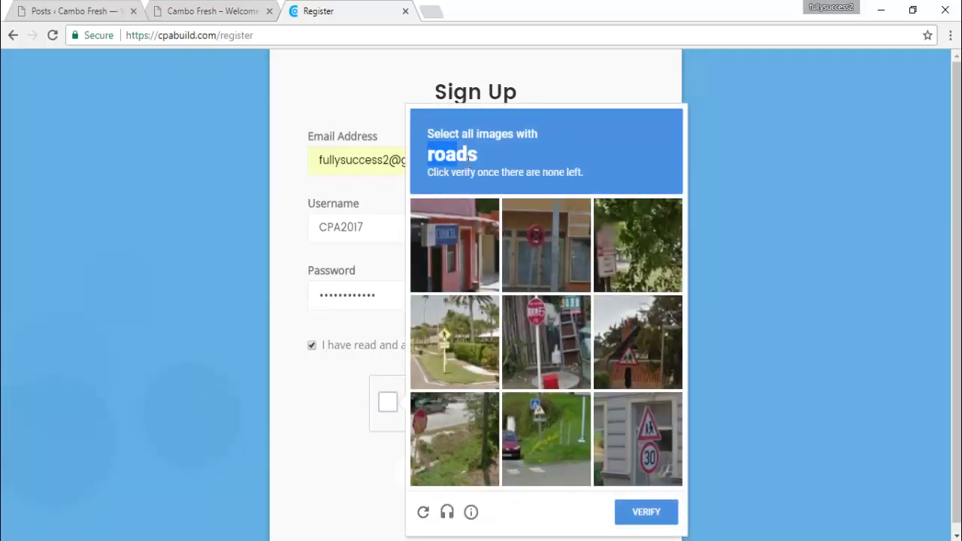
pyautogui.click(439, 359)
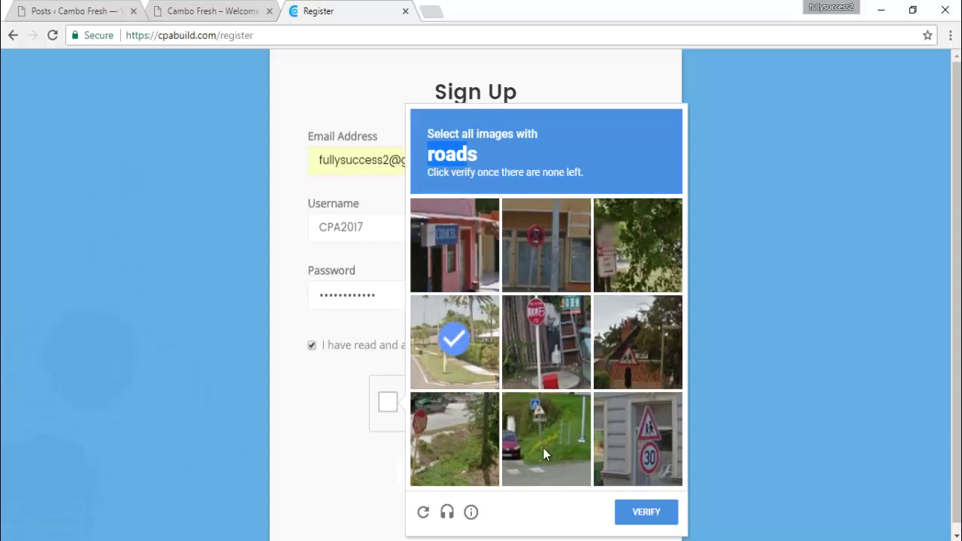
pyautogui.click(545, 448)
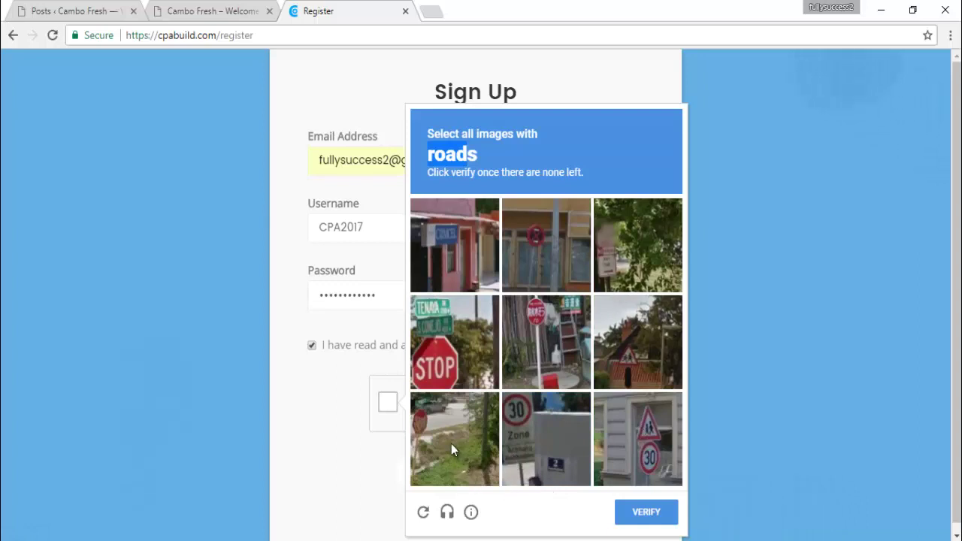
pyautogui.click(440, 422)
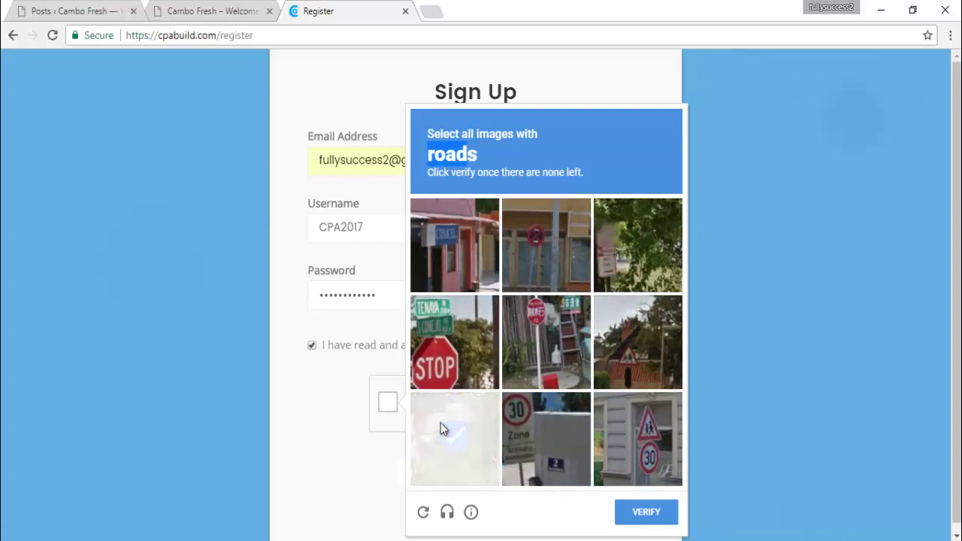
pyautogui.click(439, 439)
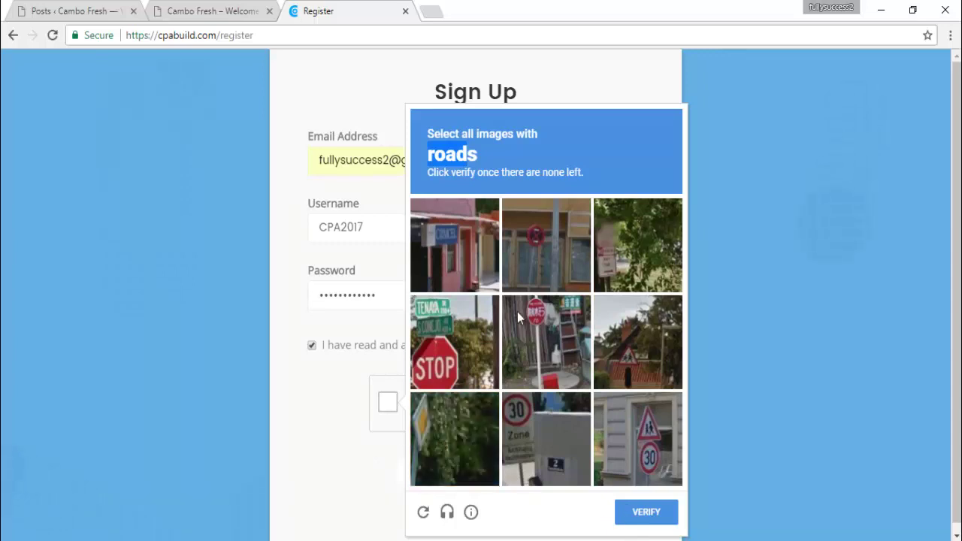
pyautogui.click(638, 517)
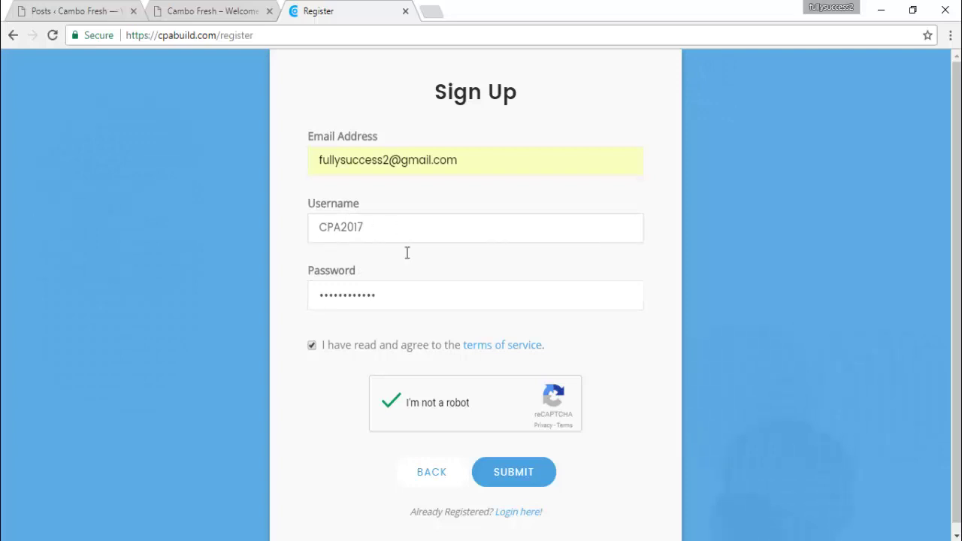
pyautogui.click(505, 480)
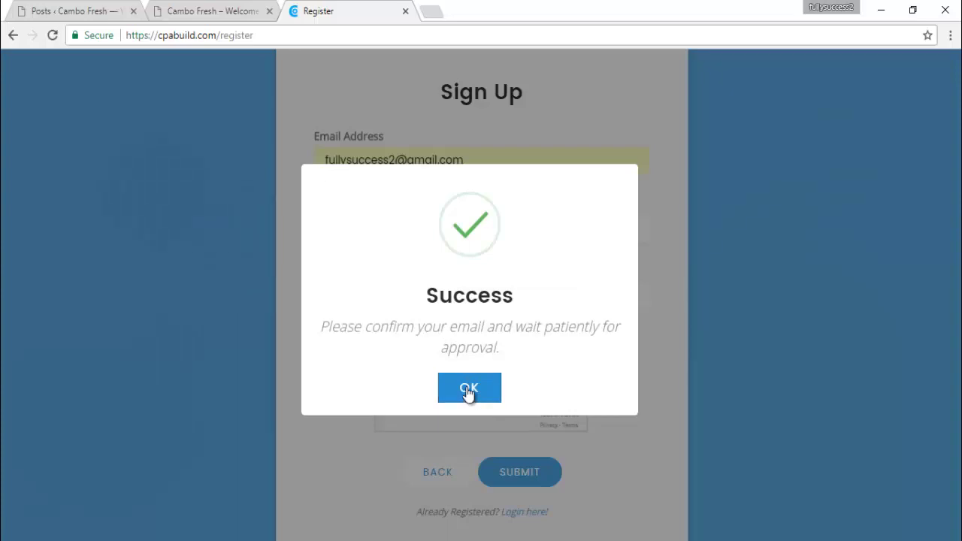
# Dismiss the Success message with OK and open a new browser tab
pyautogui.click(468, 389)
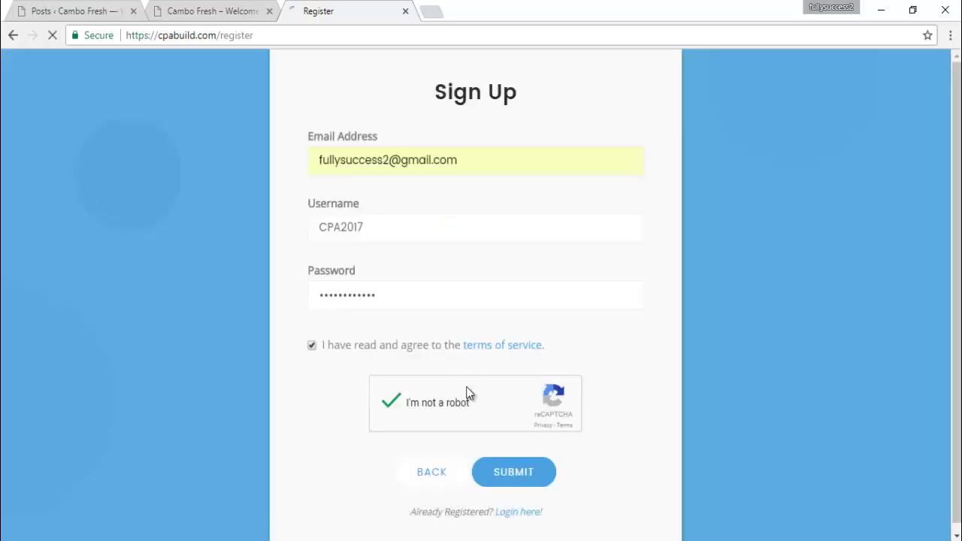
pyautogui.click(440, 13)
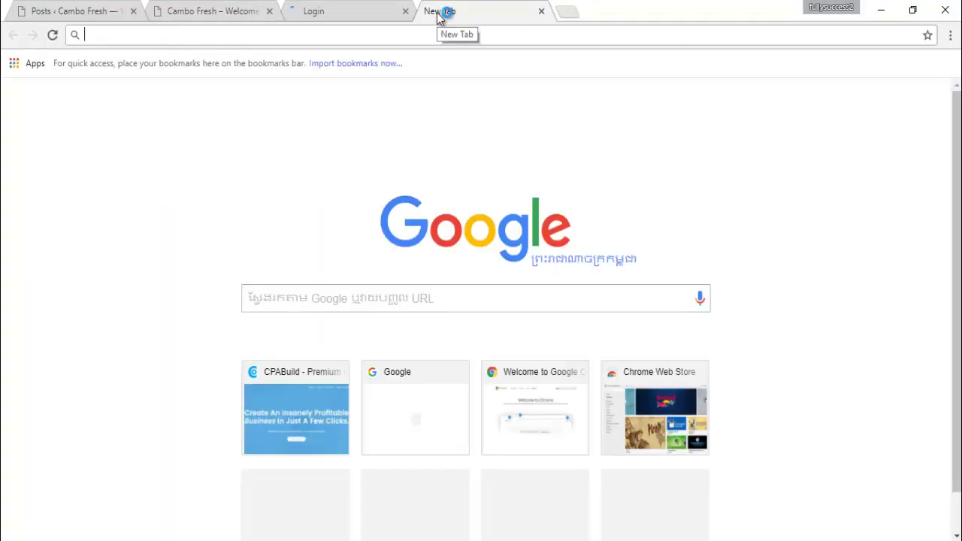
# Load gmail.com in the new tab, check the CPABuild sign-in tab, then return to Gmail
pyautogui.write('gmail')
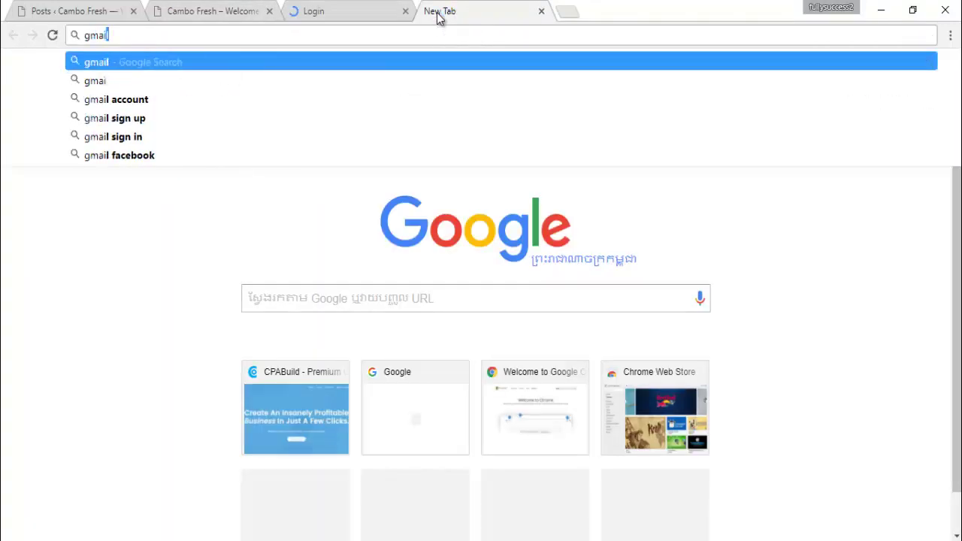
pyautogui.write('.com')
pyautogui.press('Return')
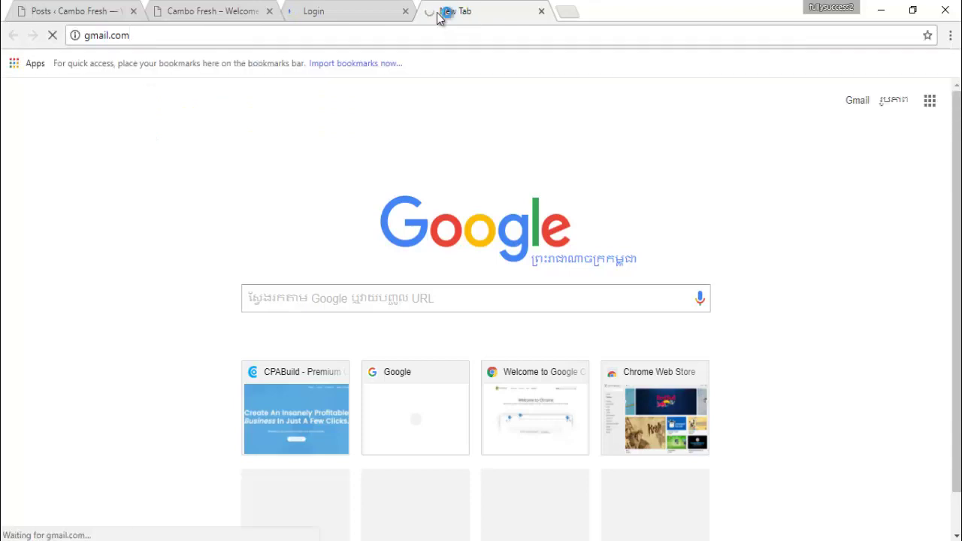
pyautogui.click(339, 9)
pyautogui.click(409, 289)
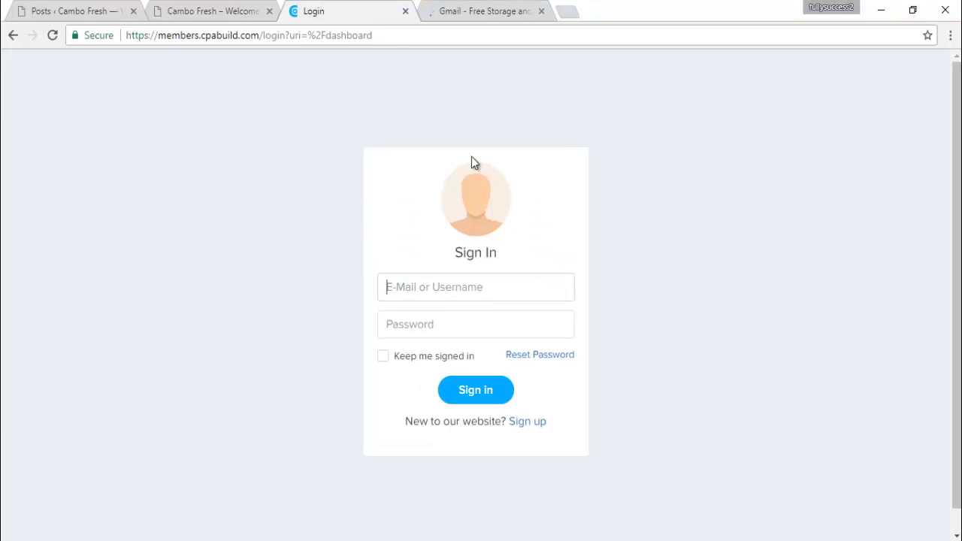
pyautogui.click(483, 9)
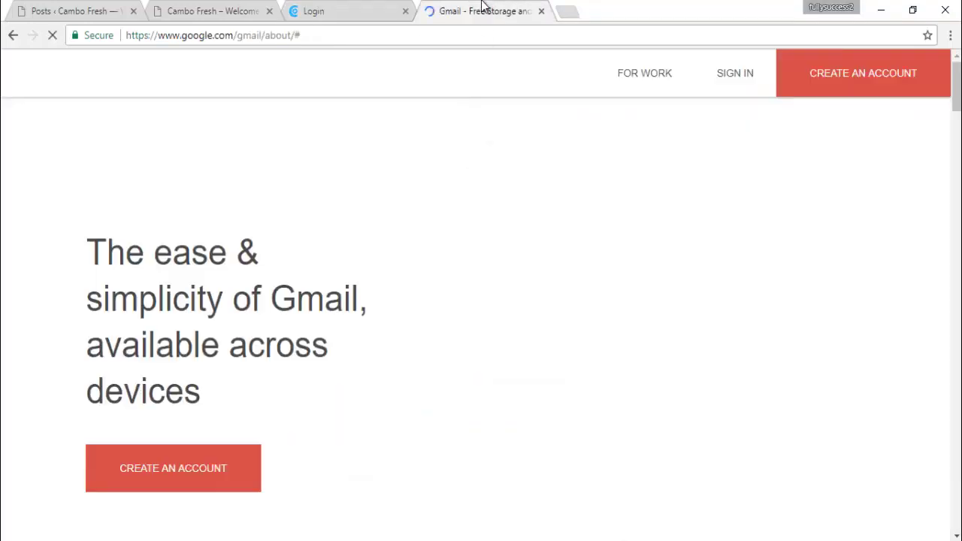
# Open Gmail's sign-in page and swap the prefilled email for the registered account's suggestion
pyautogui.click(745, 72)
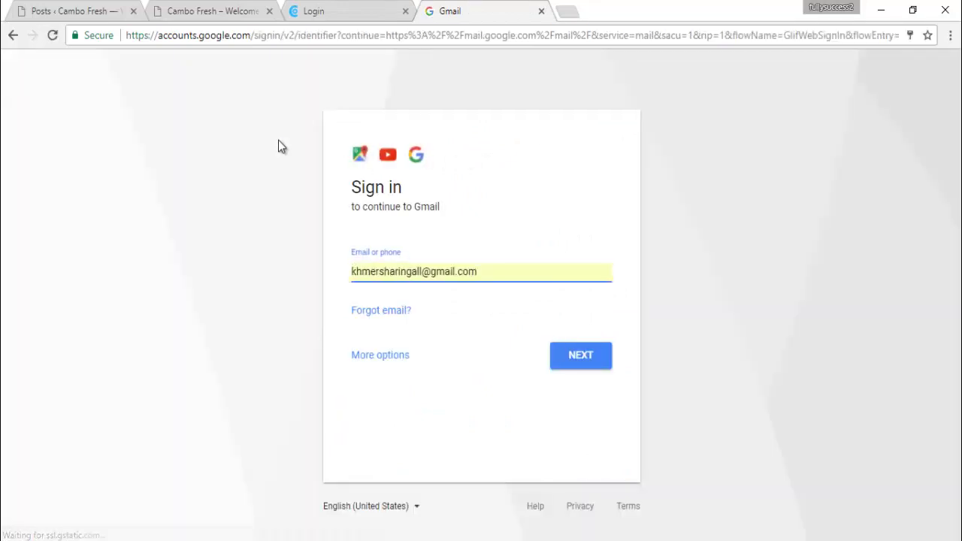
pyautogui.moveTo(424, 272); pyautogui.dragTo(264, 273)
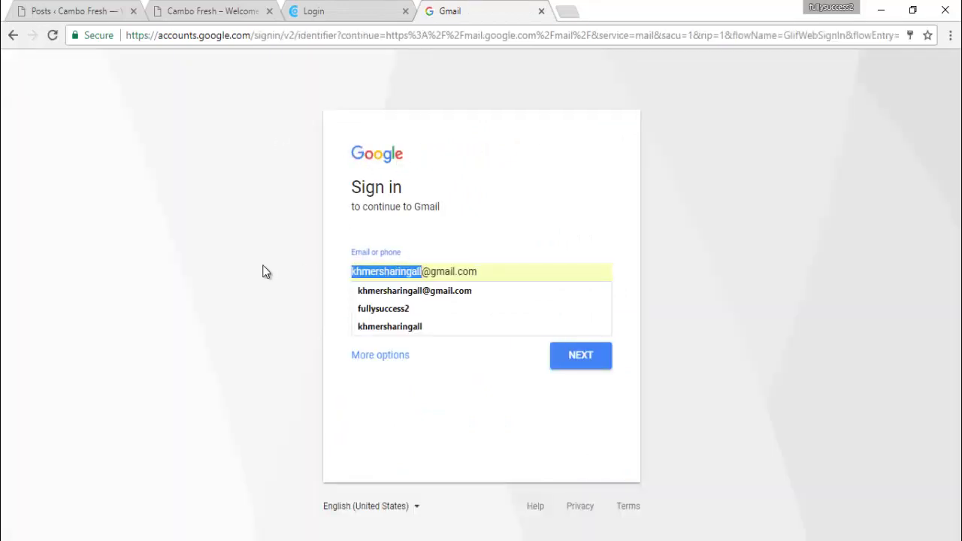
pyautogui.click(382, 308)
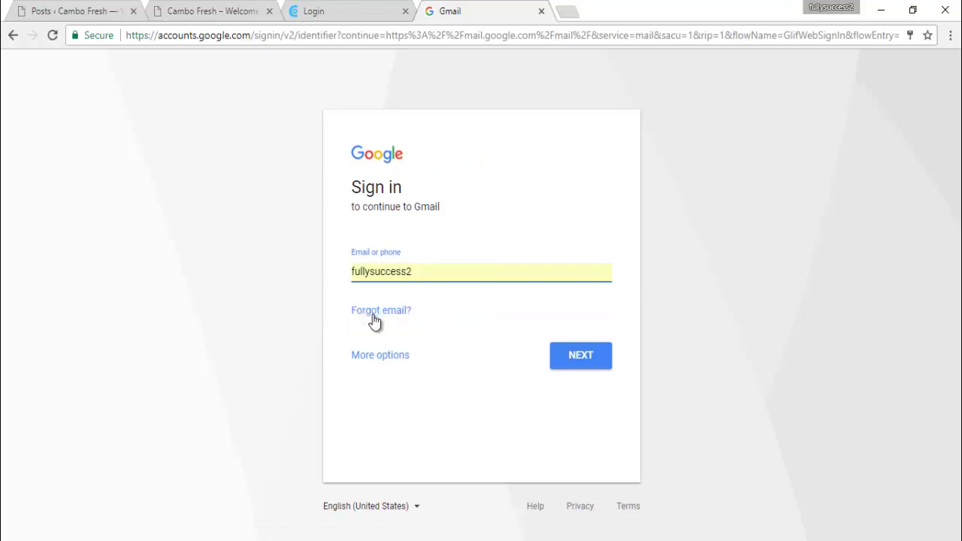
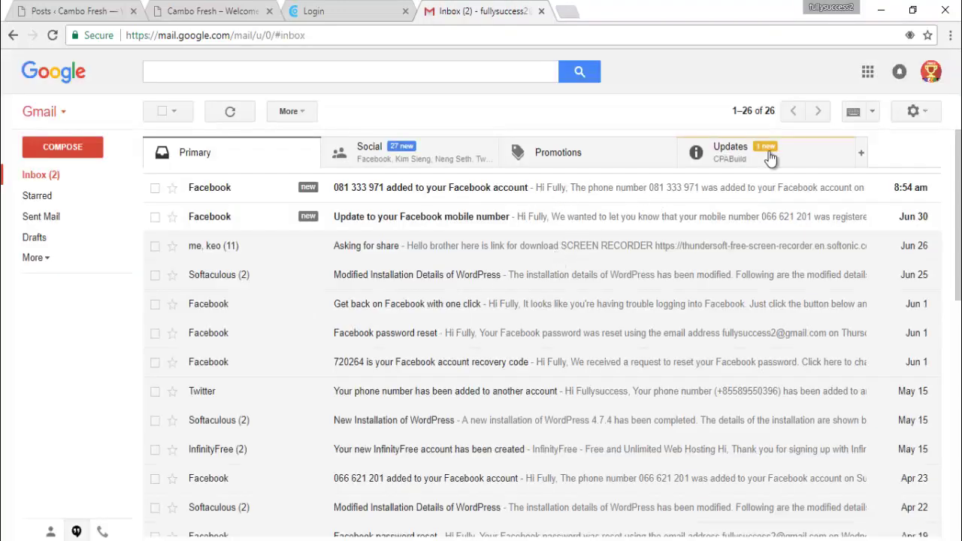
# In Gmail's Updates tab, open the CPABuild 'Verify Email' message and confirm the email address
pyautogui.click(336, 217)
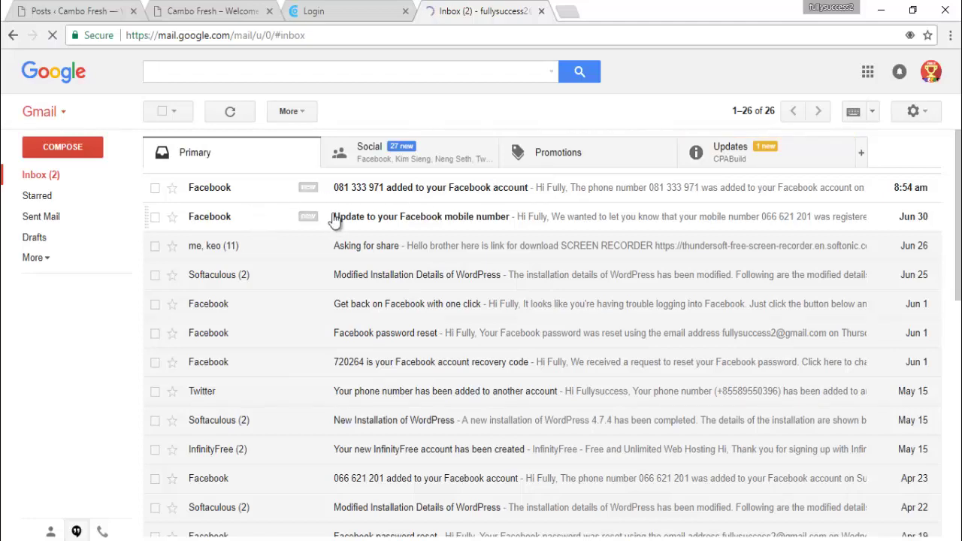
pyautogui.click(730, 159)
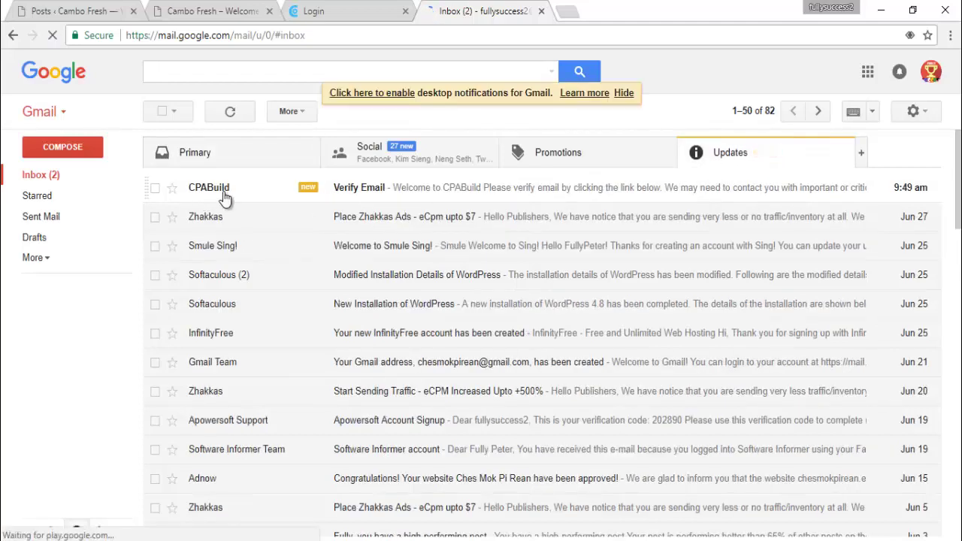
pyautogui.click(351, 192)
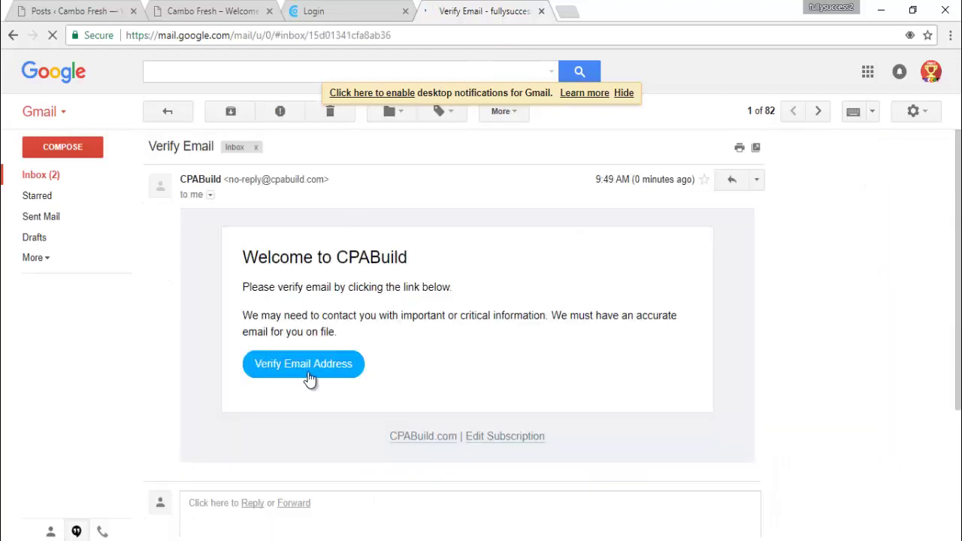
pyautogui.click(301, 368)
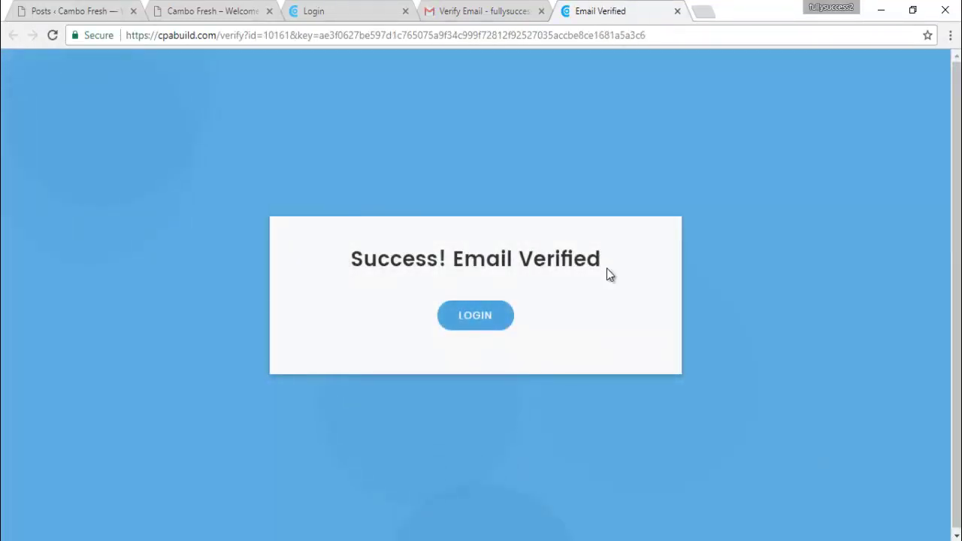
# Go to the CPABuild member login page and close the duplicate Login tab
pyautogui.click(474, 315)
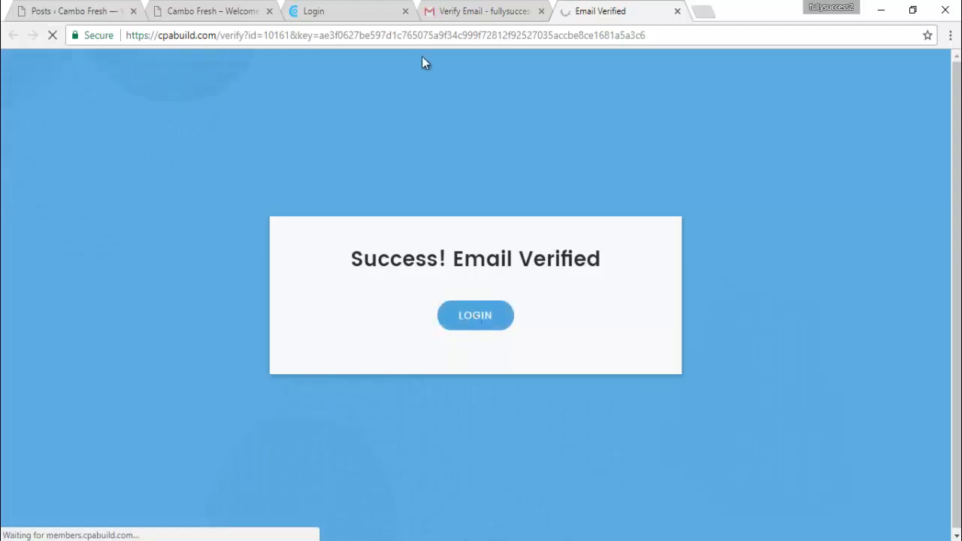
pyautogui.click(376, 15)
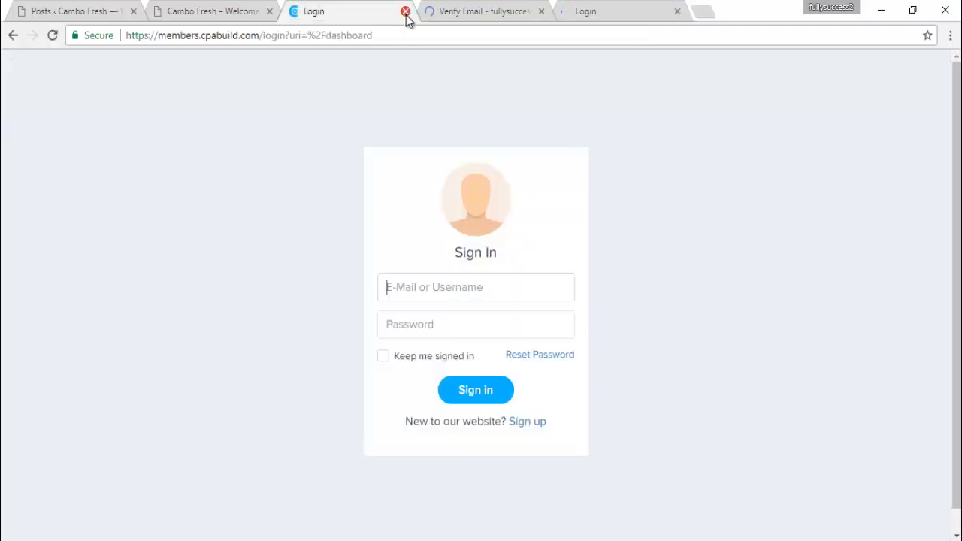
pyautogui.click(405, 12)
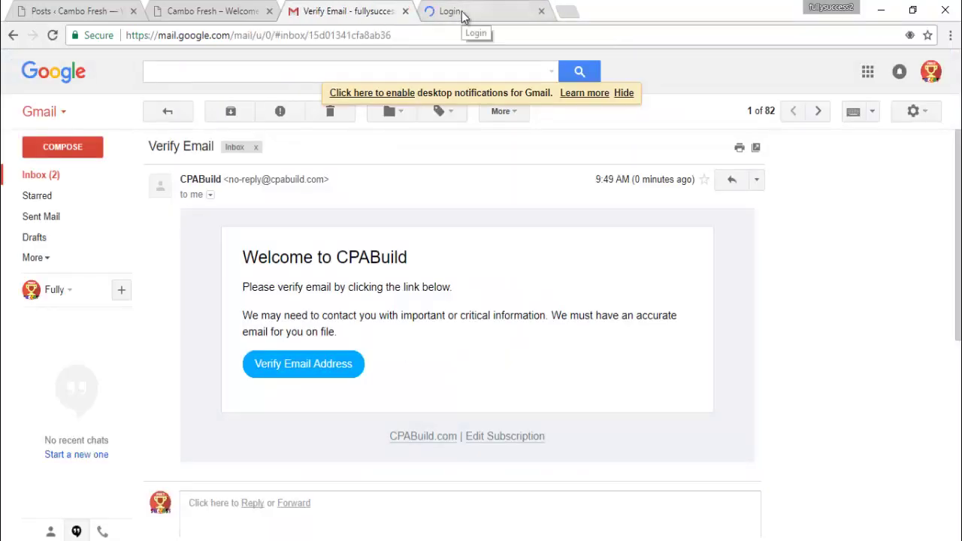
# Close the stray blank tab and begin entering the username on the Sign In form
pyautogui.click(463, 16)
pyautogui.click(444, 296)
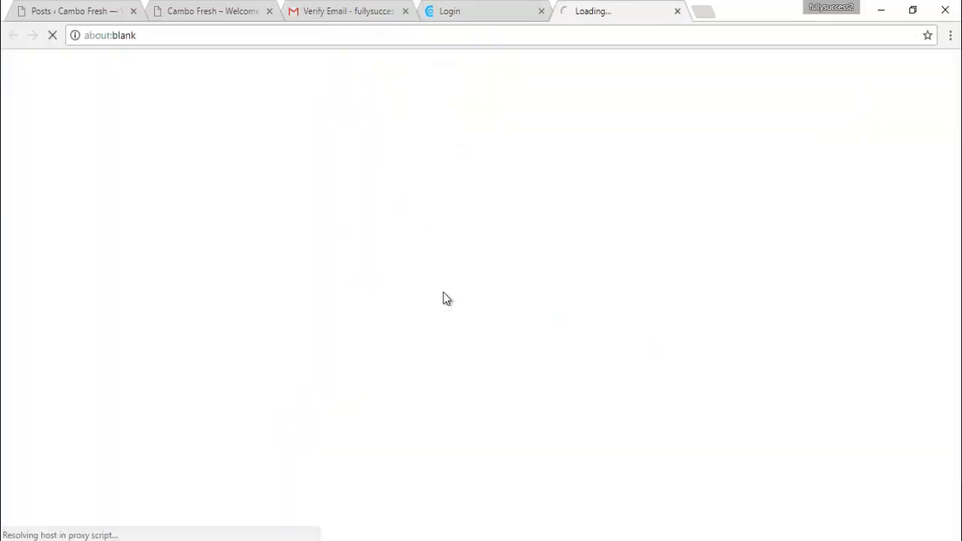
pyautogui.click(677, 11)
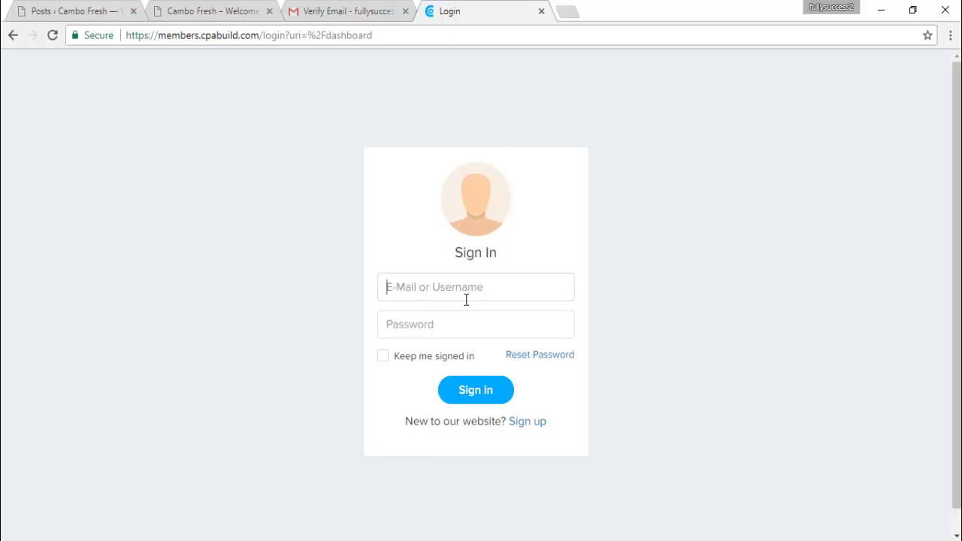
pyautogui.write('C')
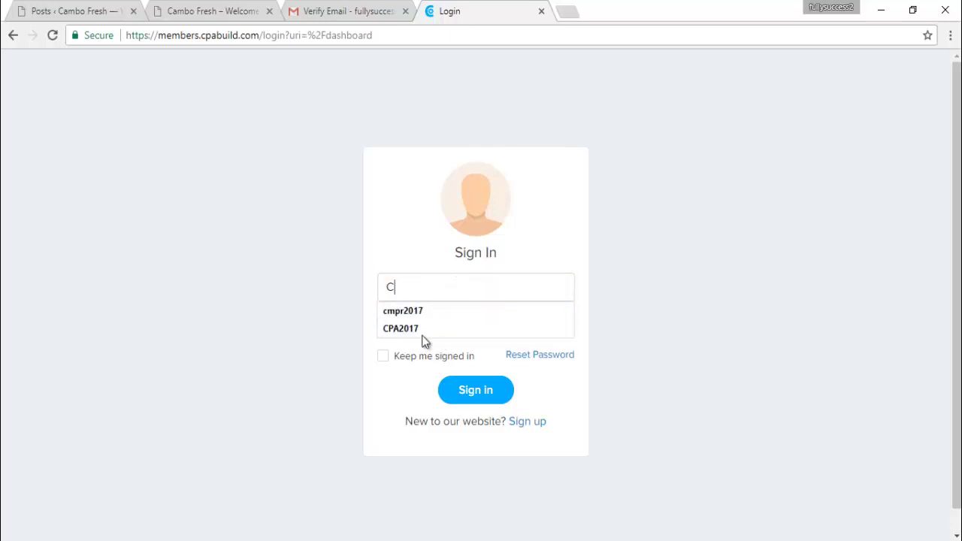
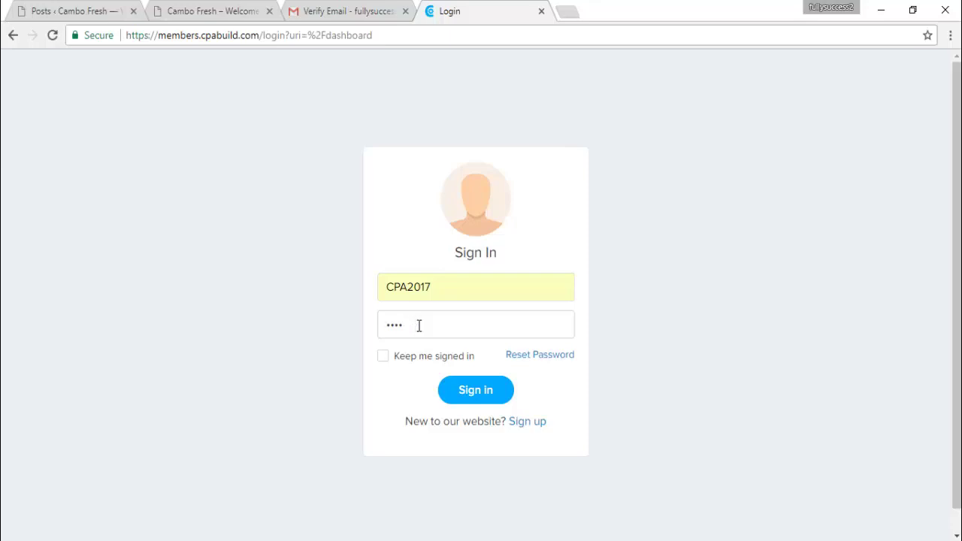
# Correct the end of the account password, then select the entered username and return to the password field
pyautogui.press('BackSpace')
pyautogui.press('BackSpace')
pyautogui.press('BackSpace')
pyautogui.press('BackSpace')
pyautogui.write('c7')
pyautogui.moveTo(386, 287); pyautogui.dragTo(425, 308)
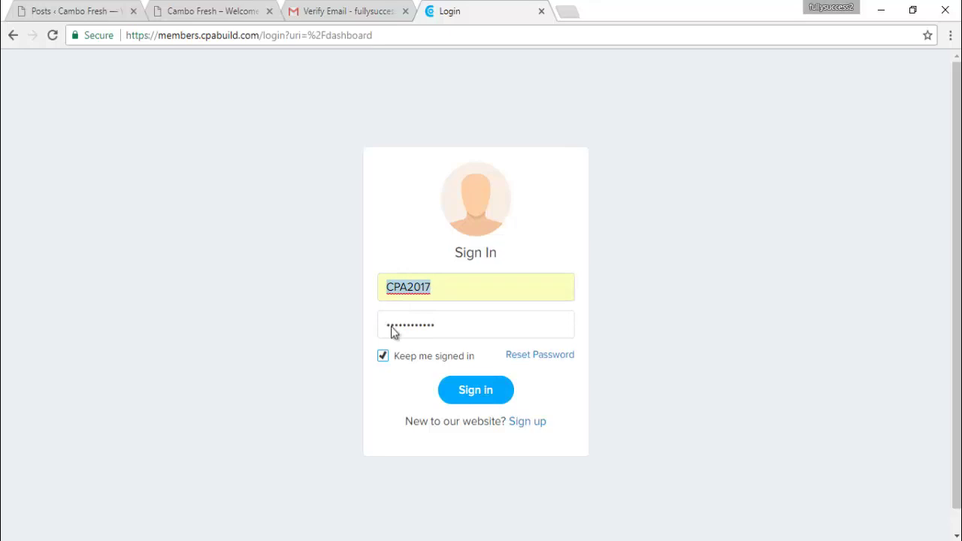
pyautogui.click(392, 324)
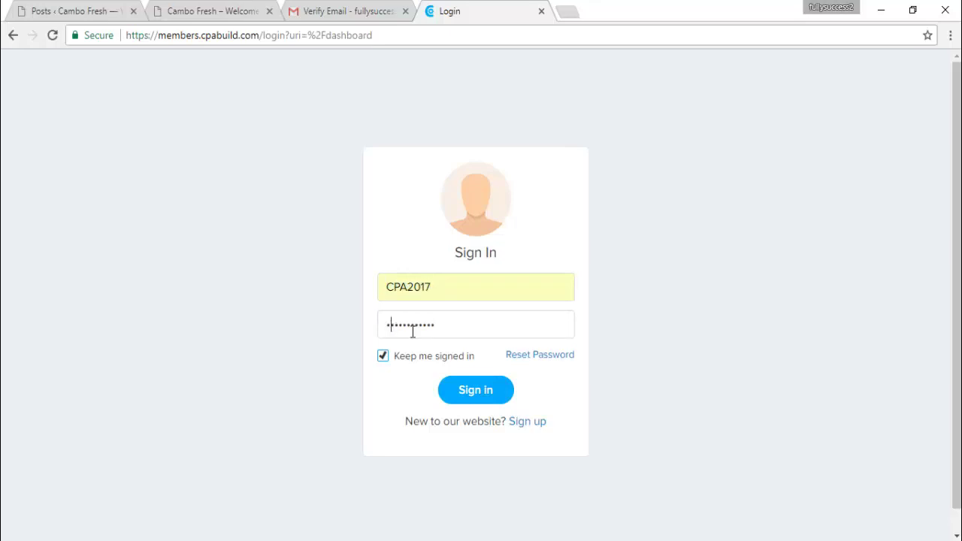
# Submit the login, dismiss the 'Username/Password combination not found' error, and delete the rejected password
pyautogui.click(467, 404)
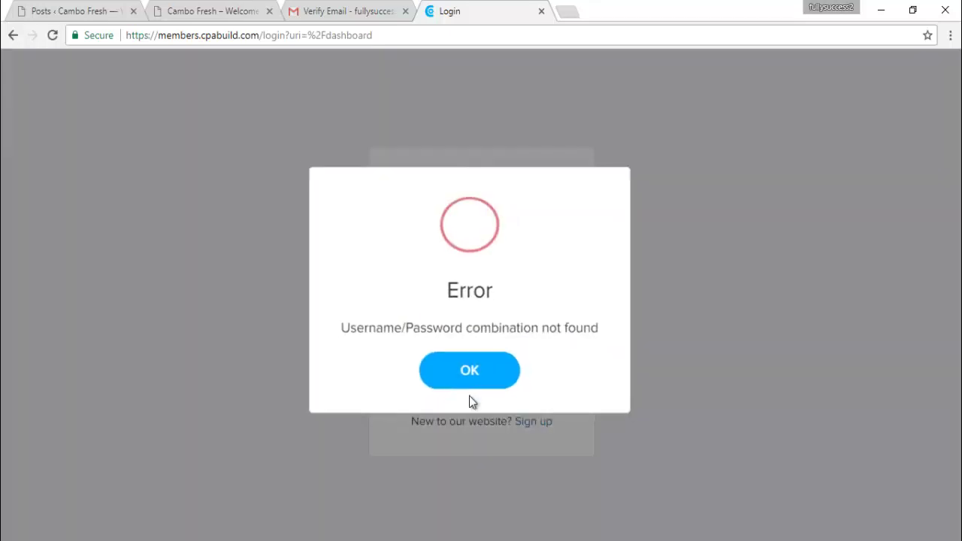
pyautogui.click(467, 379)
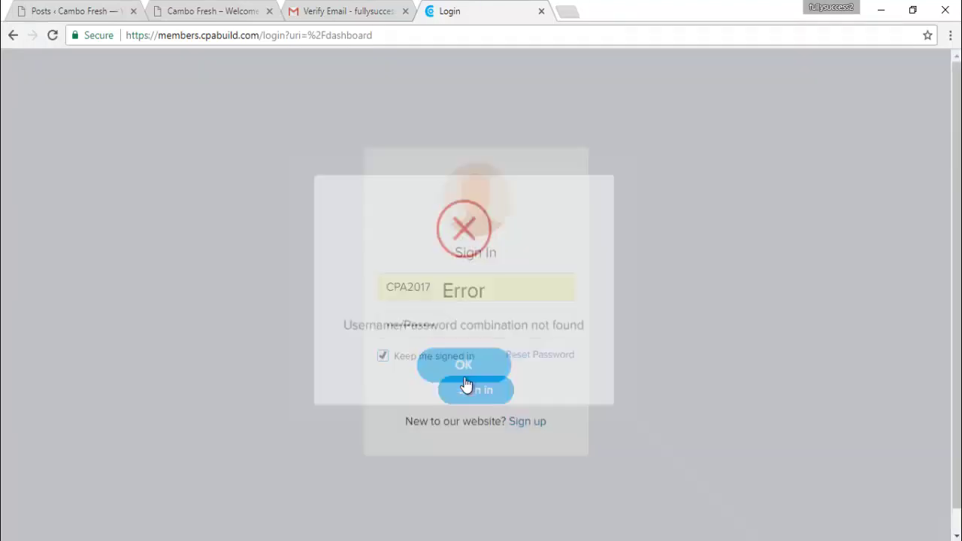
pyautogui.moveTo(449, 330); pyautogui.dragTo(286, 317)
pyautogui.press('BackSpace')
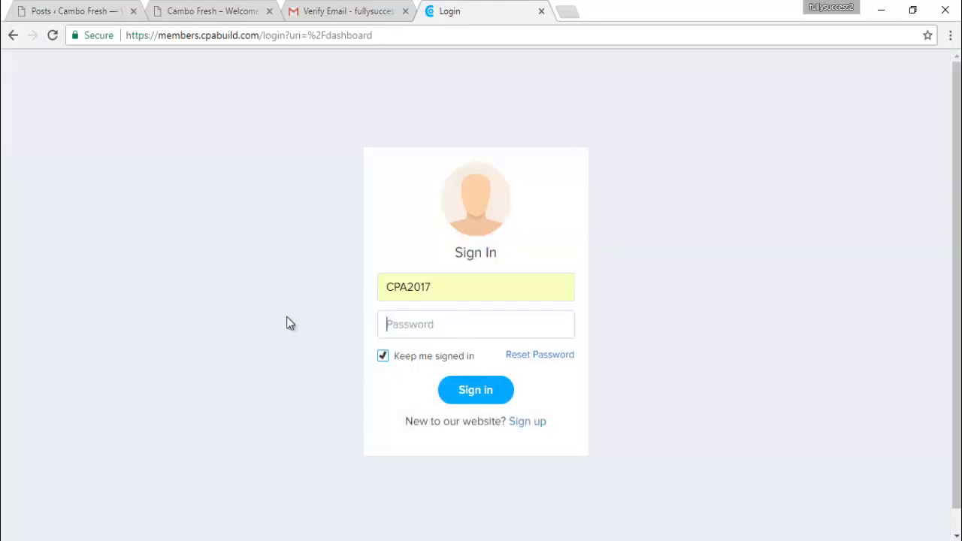
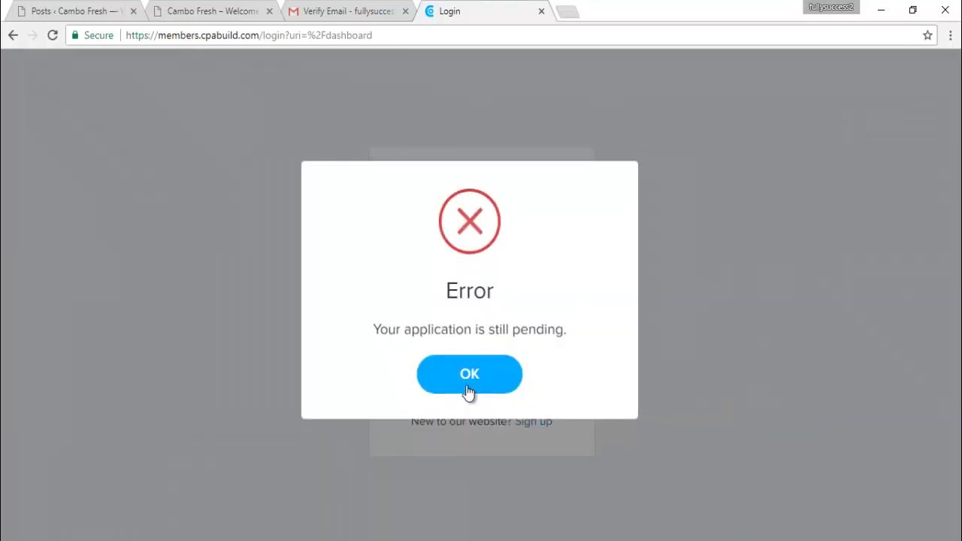
# Try signing in to CPABuild, dismiss the 'application still pending' error, and go to the Gmail verification email
pyautogui.click(470, 379)
pyautogui.click(469, 389)
pyautogui.click(464, 380)
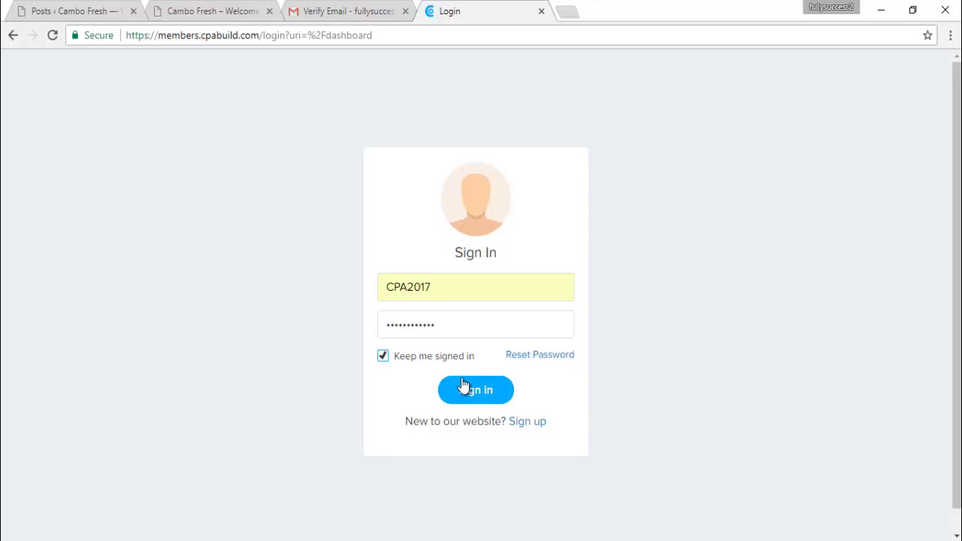
pyautogui.hotkey('ctrl', 'shift', 'Tab')
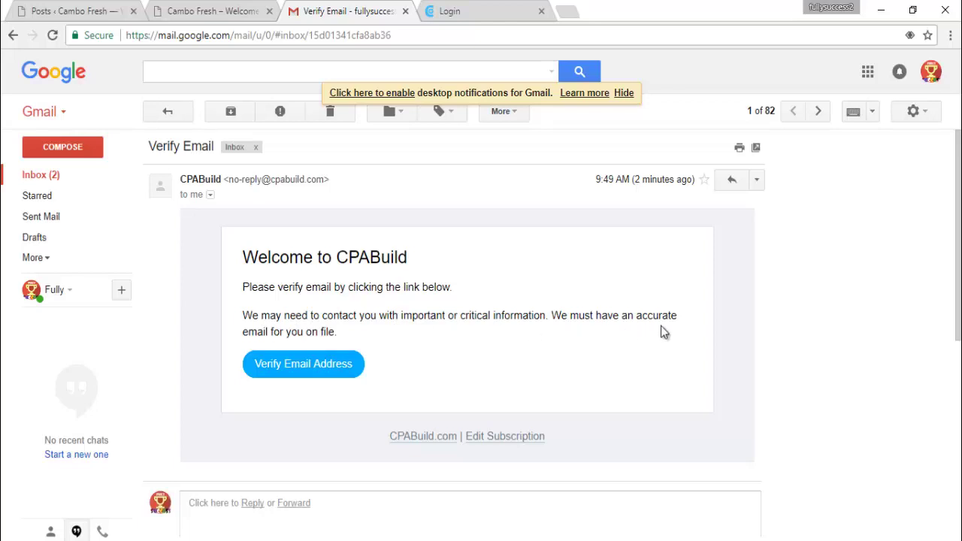
# Browse the Gmail inbox, opening the newest Facebook emails and checking the Updates and Social categories
pyautogui.click(40, 179)
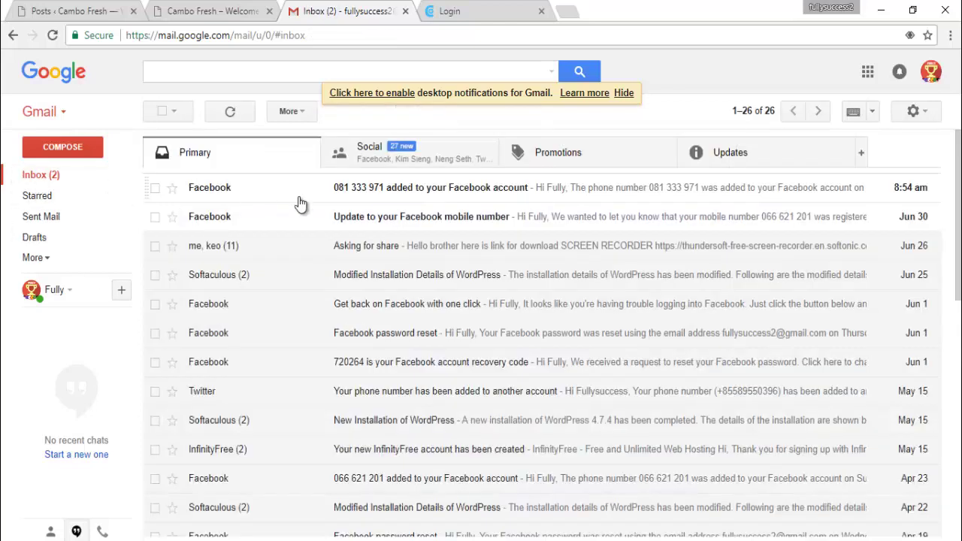
pyautogui.click(399, 218)
pyautogui.click(51, 175)
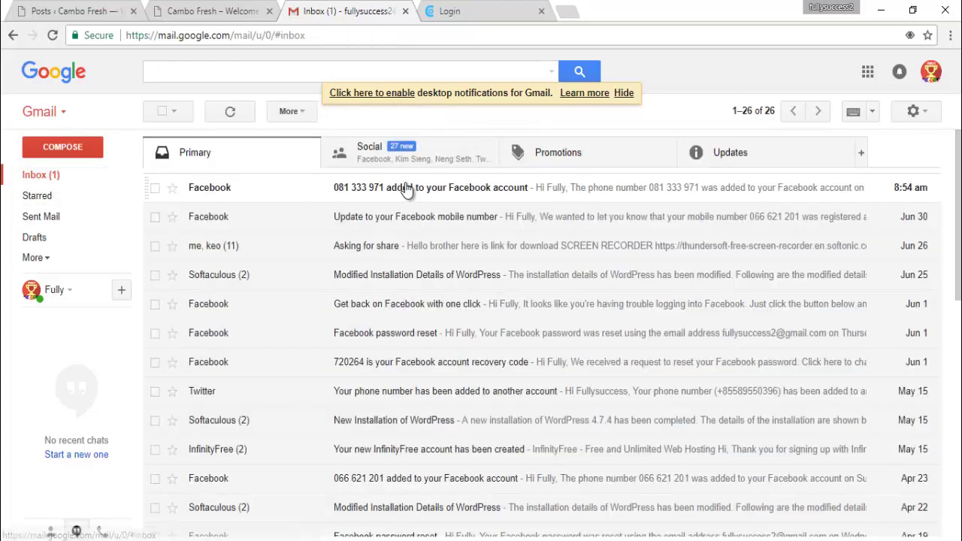
pyautogui.click(406, 191)
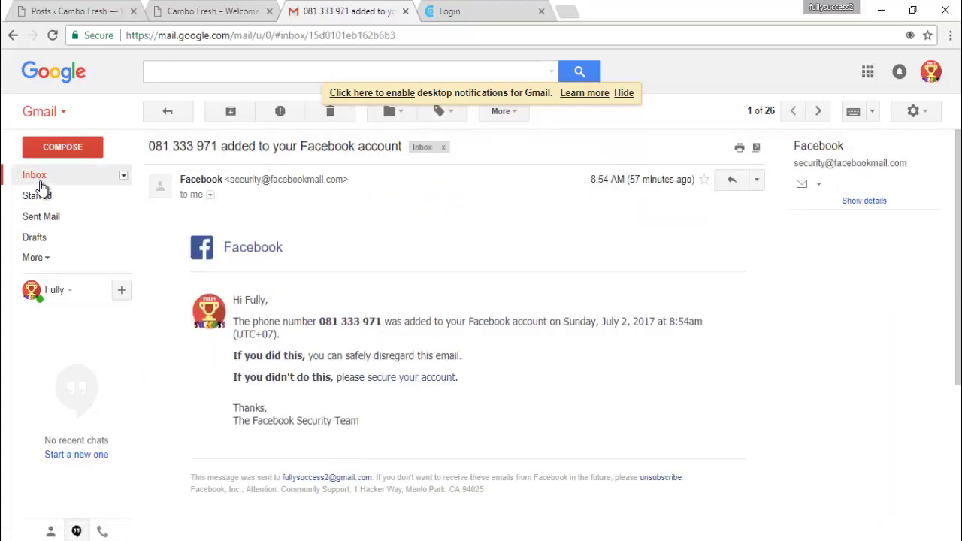
pyautogui.click(42, 182)
pyautogui.click(726, 159)
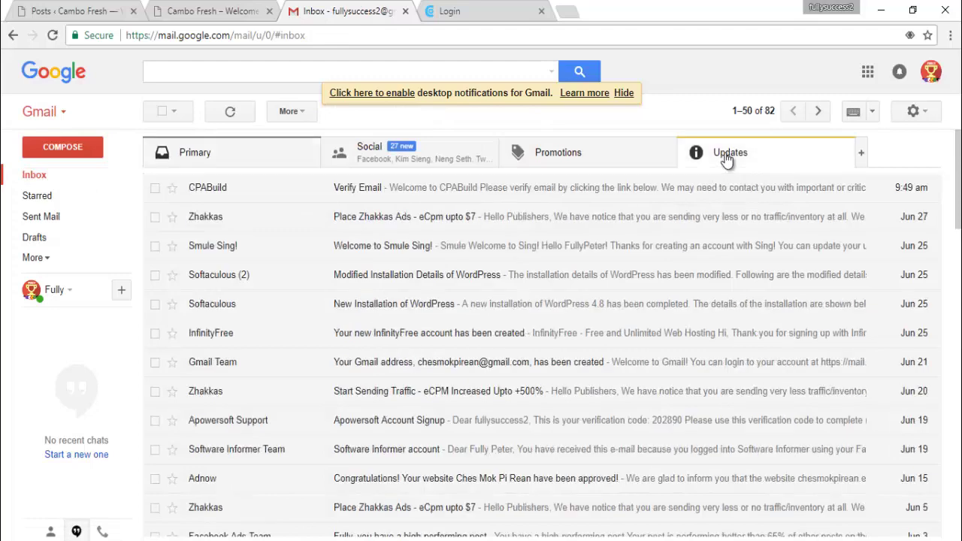
pyautogui.click(423, 155)
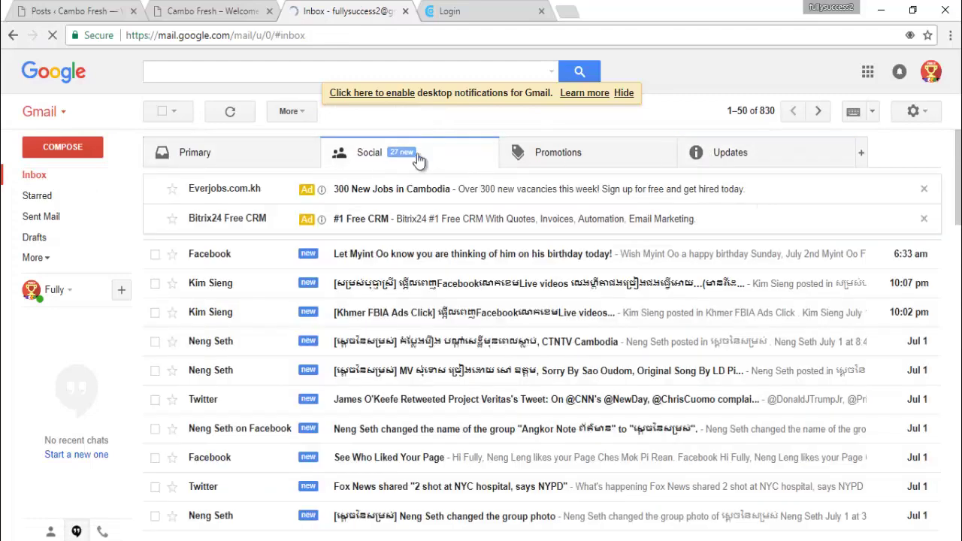
pyautogui.click(39, 181)
# Reload the inbox and open the CPABuild verification email under Updates, then return to CPABuild sign-in
pyautogui.click(37, 258)
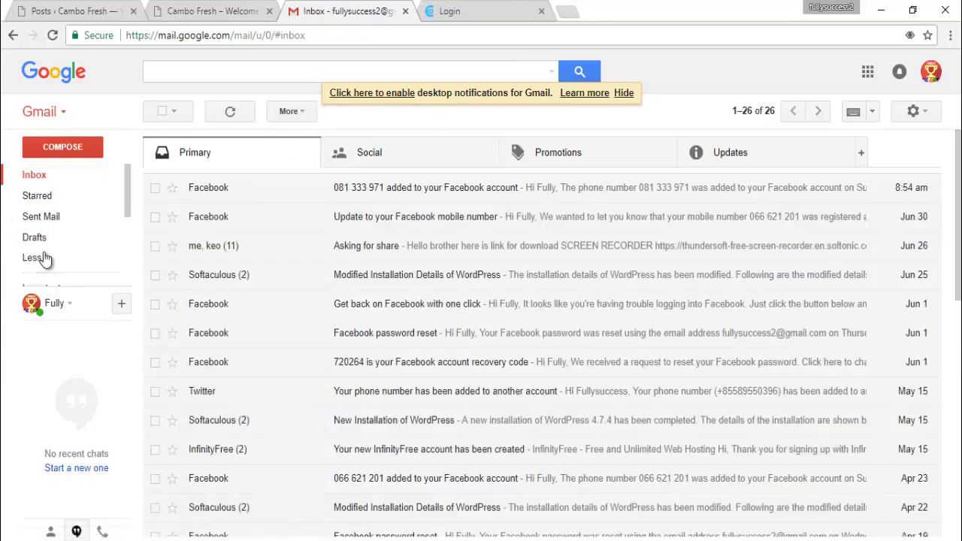
pyautogui.click(717, 162)
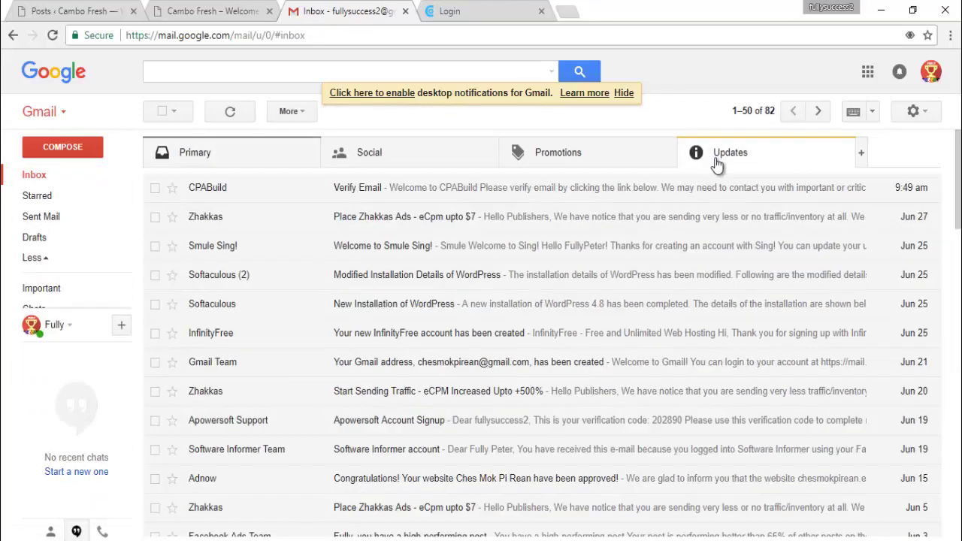
pyautogui.click(81, 71)
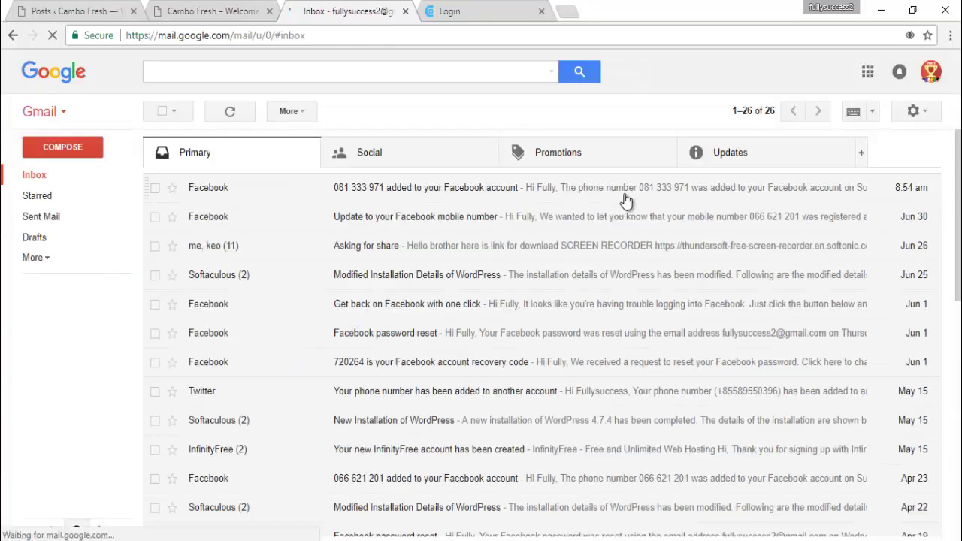
pyautogui.click(735, 150)
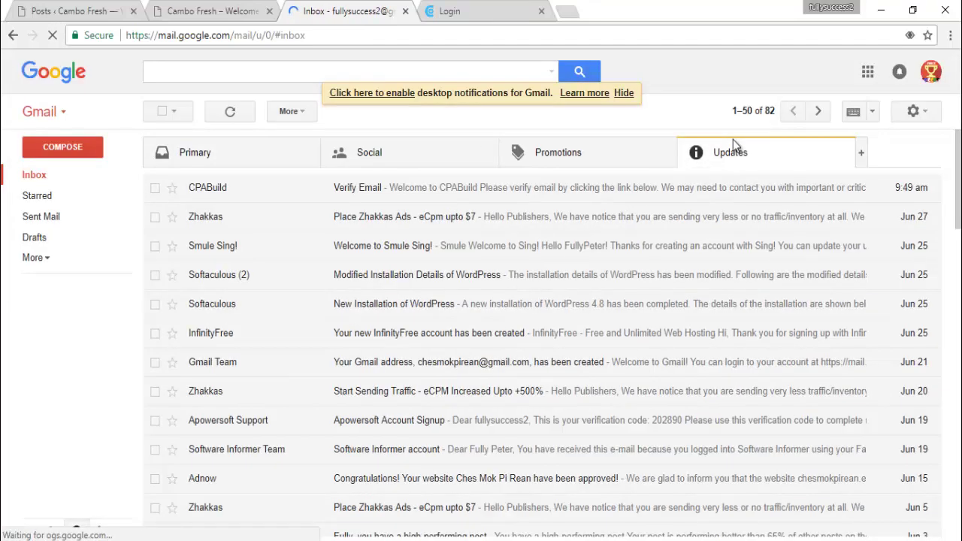
pyautogui.click(375, 194)
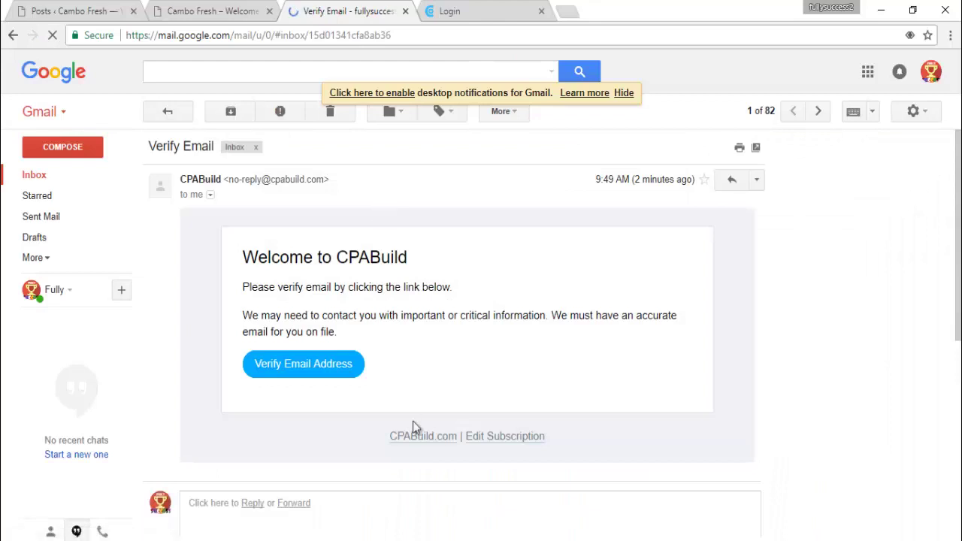
pyautogui.click(451, 11)
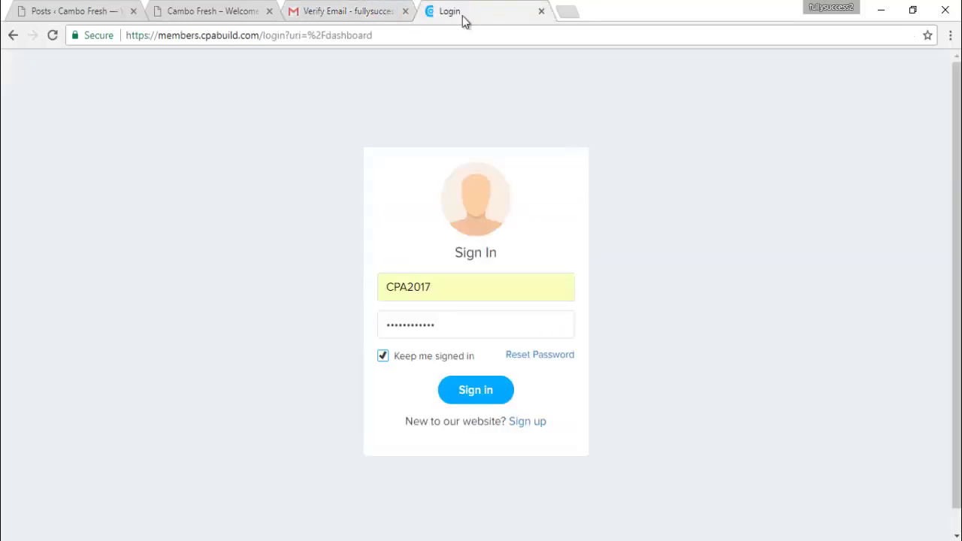
# Retry the CPABuild sign-in, dismiss the repeated pending-application error, and go to the Gmail verification email
pyautogui.click(467, 391)
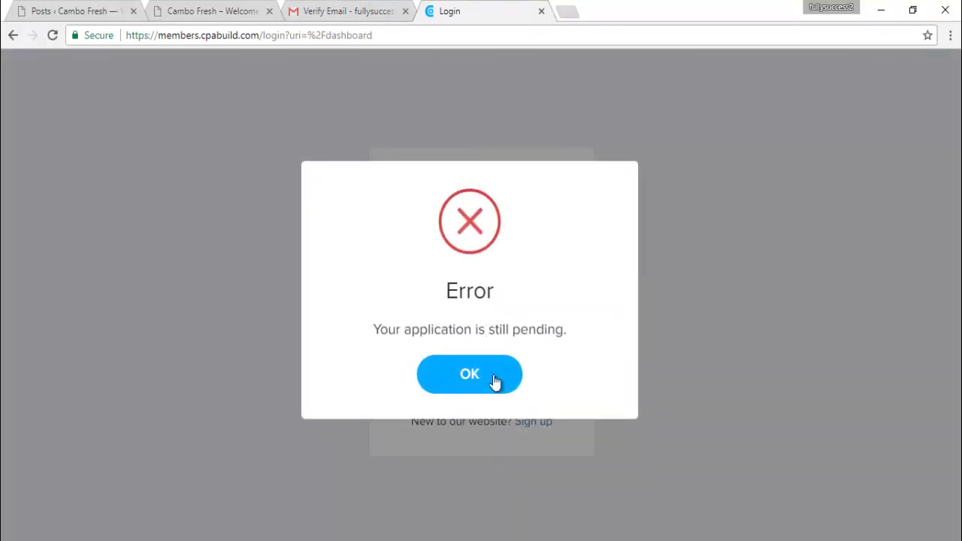
pyautogui.click(465, 382)
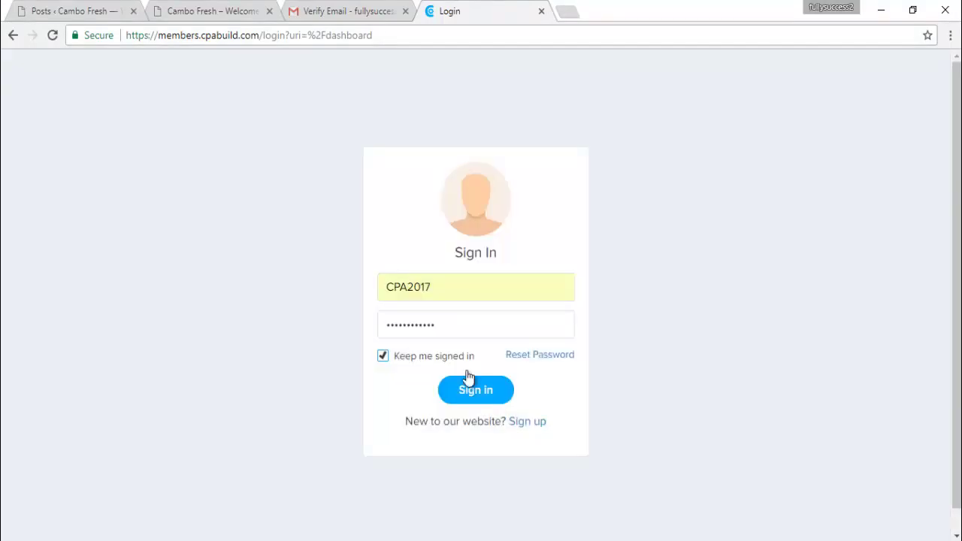
pyautogui.click(356, 9)
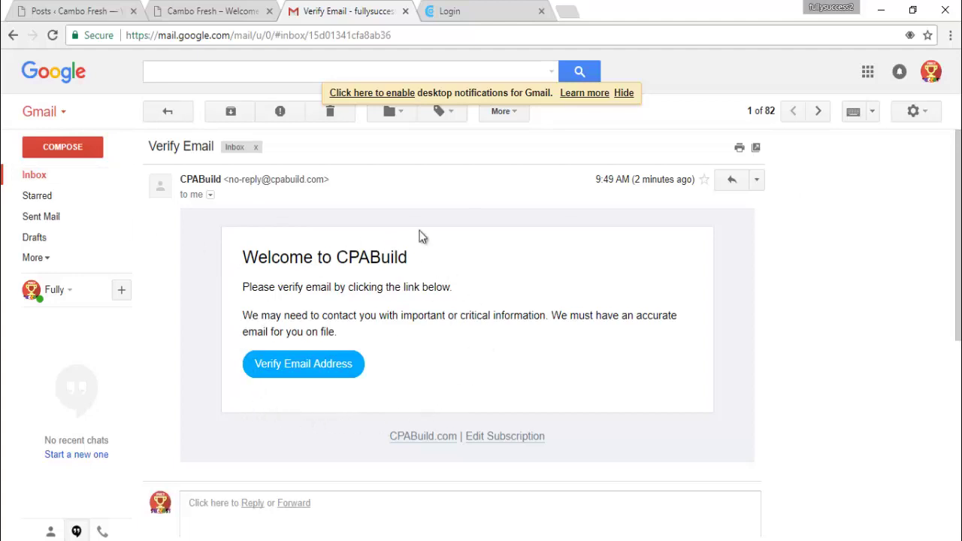
# Return to the CPABuild sign-in tab and highlight the domain and dashboard parts of its address
pyautogui.click(485, 9)
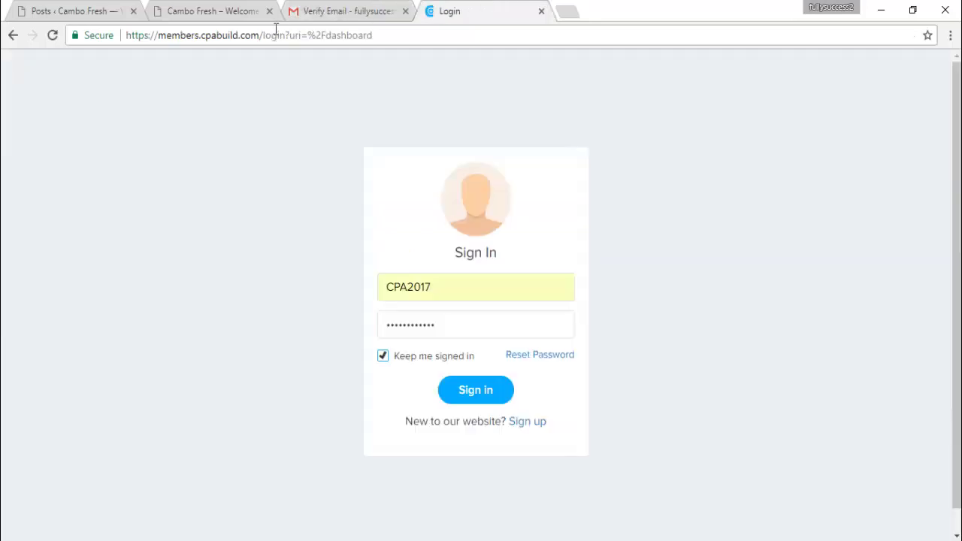
pyautogui.moveTo(159, 35); pyautogui.dragTo(372, 35)
pyautogui.click(382, 31)
pyautogui.click(231, 236)
# Select and deselect the filled-in username, then close the autofill suggestions
pyautogui.moveTo(384, 287); pyautogui.dragTo(458, 286)
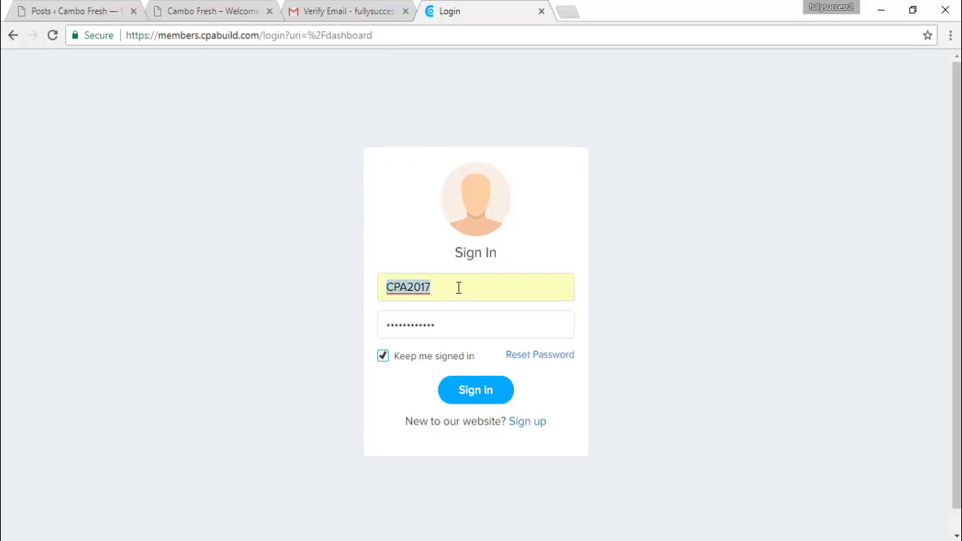
pyautogui.click(460, 288)
pyautogui.click(633, 247)
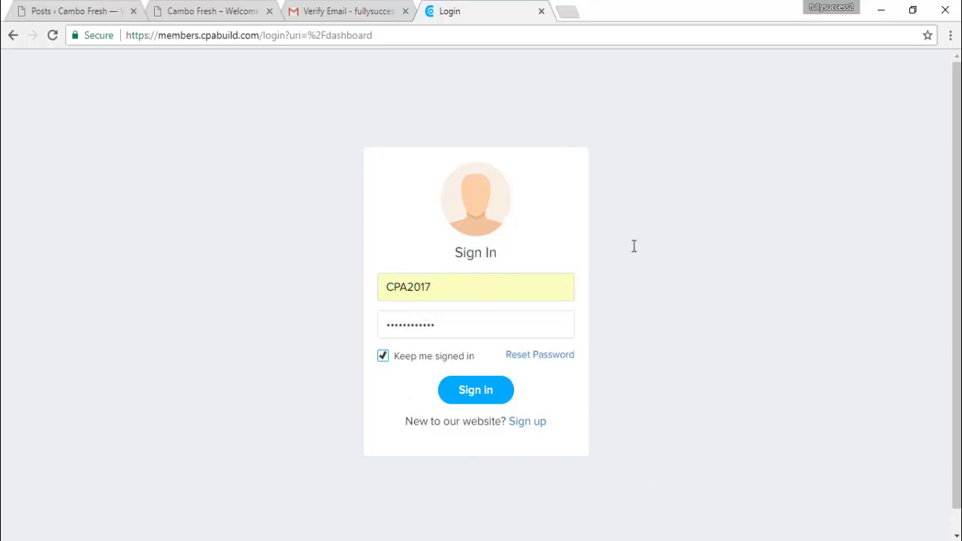